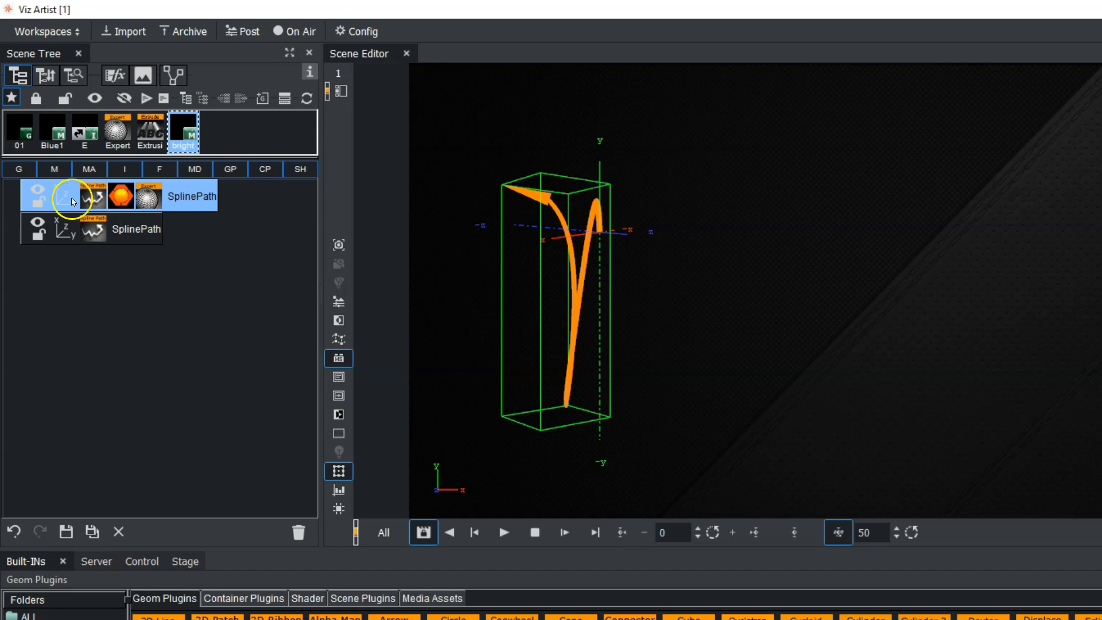
- Hide the orange SplinePath container and add a first node at X 0, Y 0, Z 0 to the other SplinePath
{"action": "left_click", "coordinate": [37, 190]}
{"action": "left_click", "coordinate": [97, 230]}
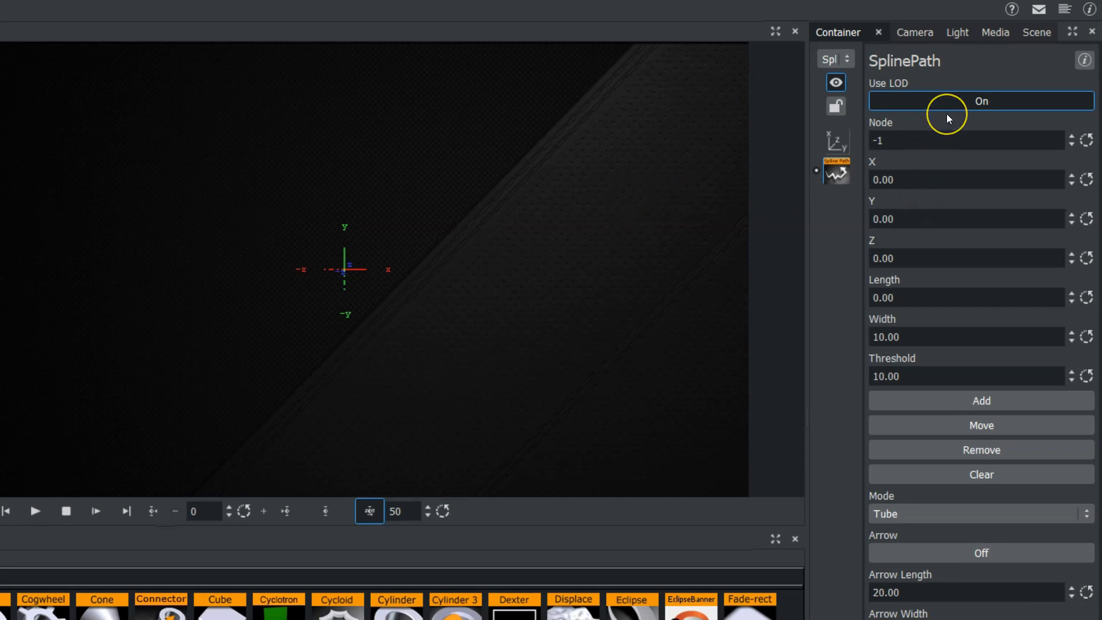
{"action": "double_click", "coordinate": [925, 140]}
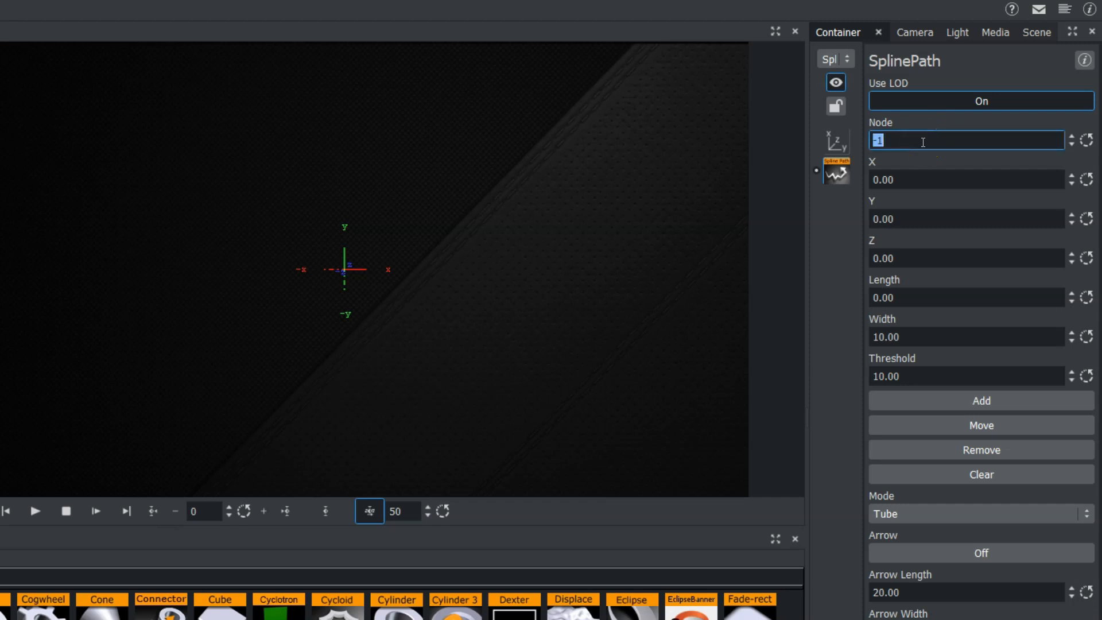
{"action": "left_click", "coordinate": [920, 148]}
{"action": "left_click", "coordinate": [899, 183]}
{"action": "left_click", "coordinate": [895, 258]}
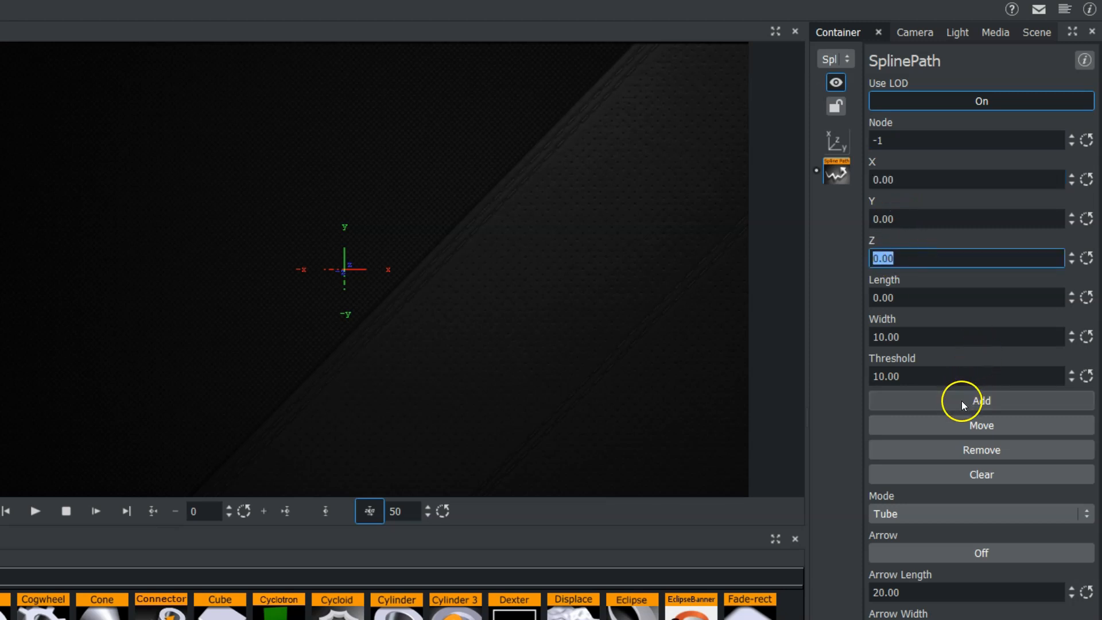
{"action": "left_click", "coordinate": [979, 403]}
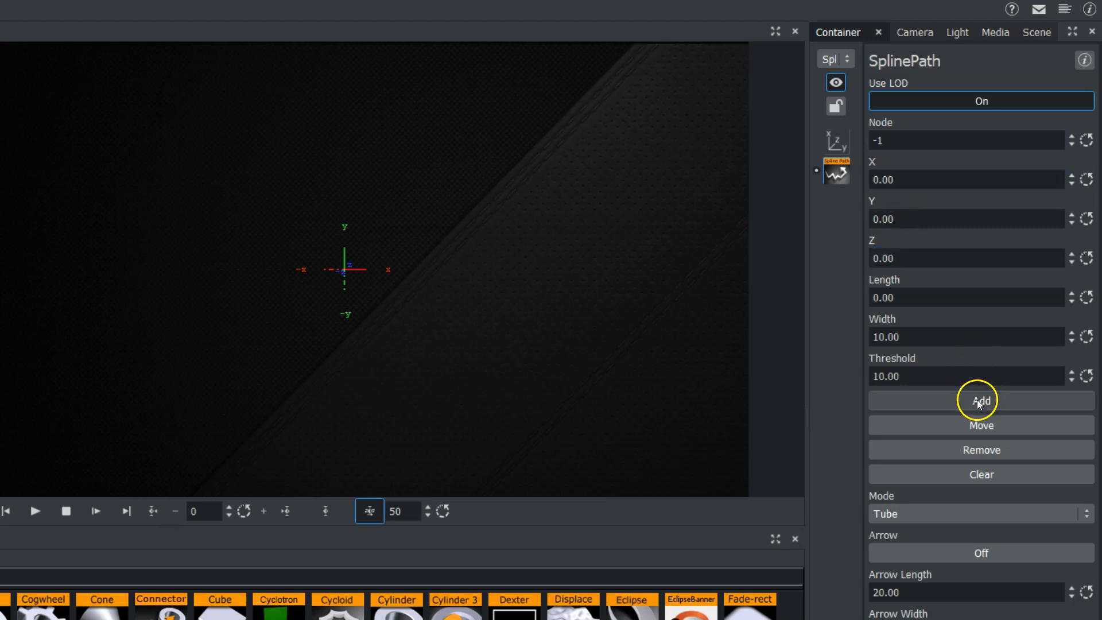
- Add a spline path node with Node set to 0 at X 20, Y 10, Z 0
{"action": "left_click", "coordinate": [1071, 136]}
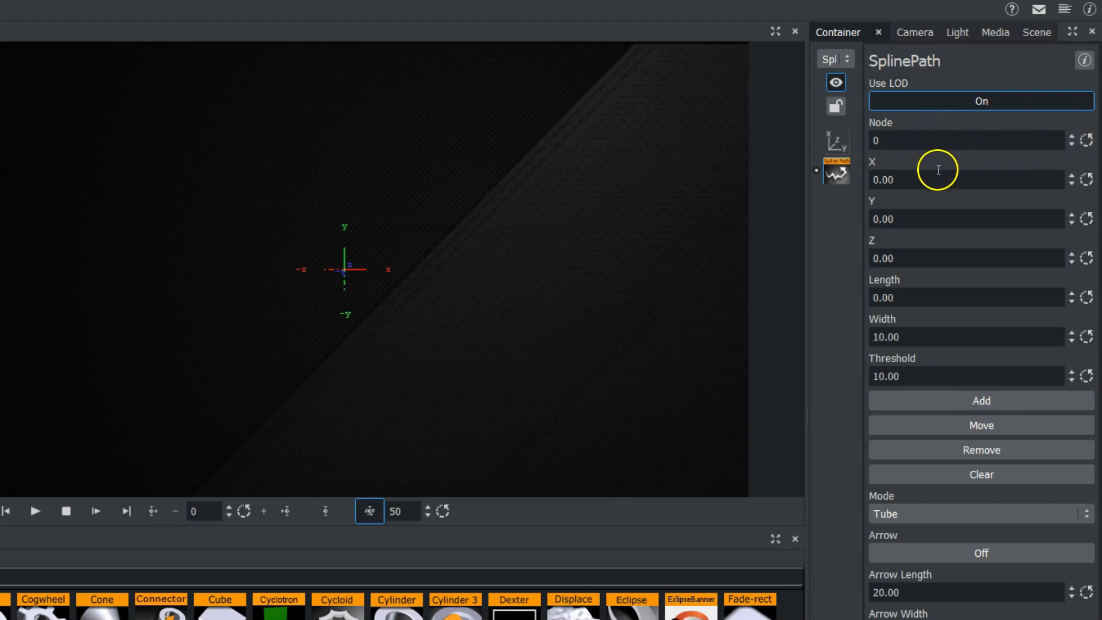
{"action": "double_click", "coordinate": [923, 180]}
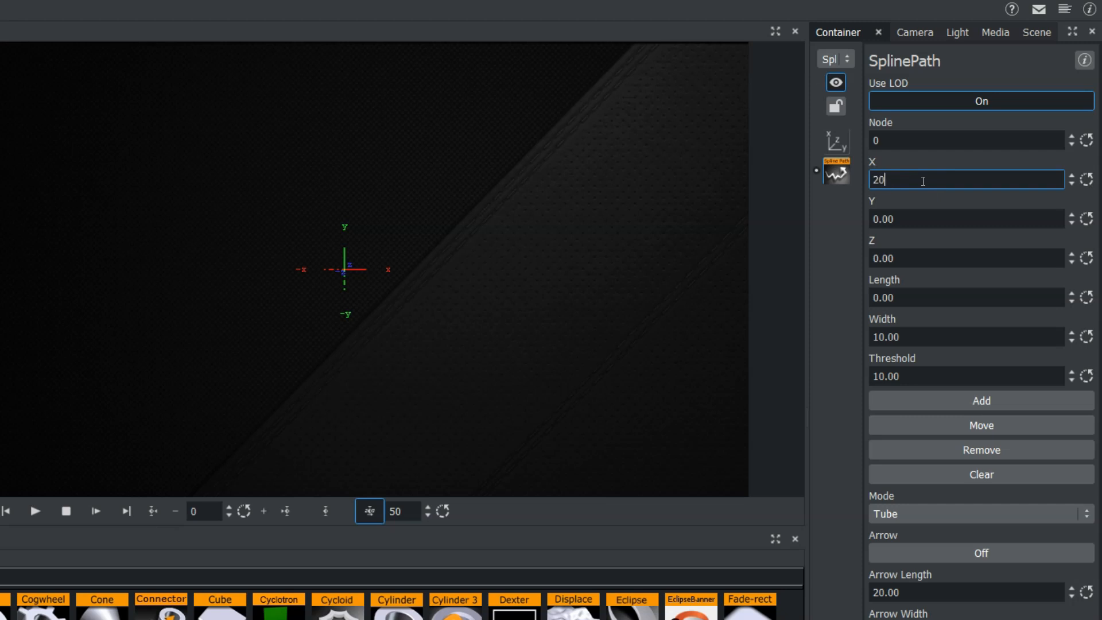
{"action": "key", "text": "Return"}
{"action": "double_click", "coordinate": [915, 216]}
{"action": "type", "text": "10"}
{"action": "left_click", "coordinate": [910, 258]}
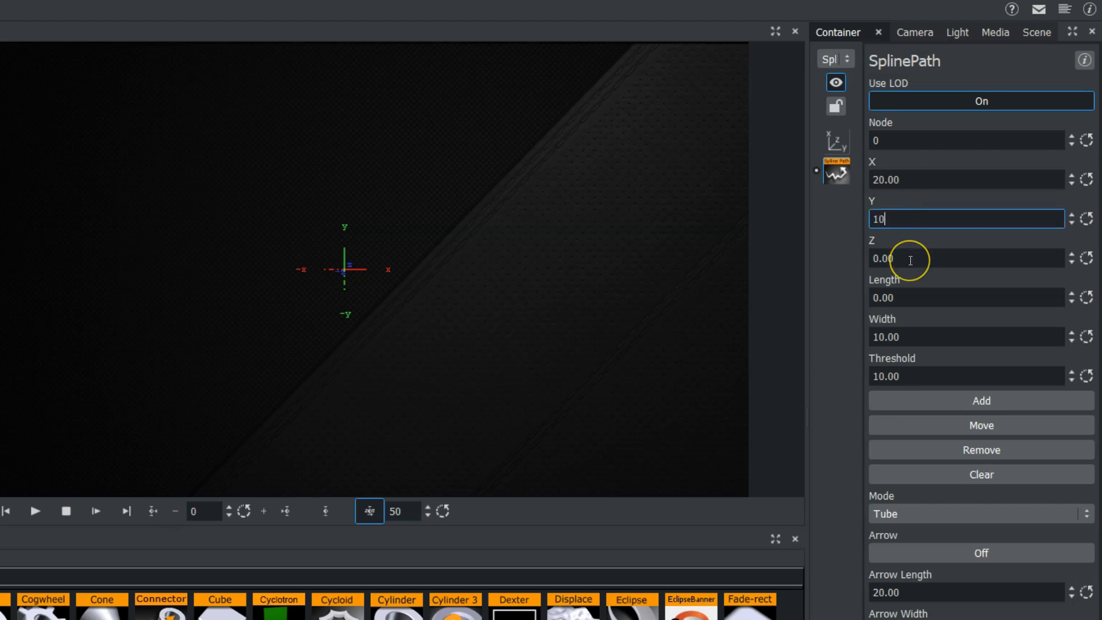
{"action": "left_click", "coordinate": [941, 400]}
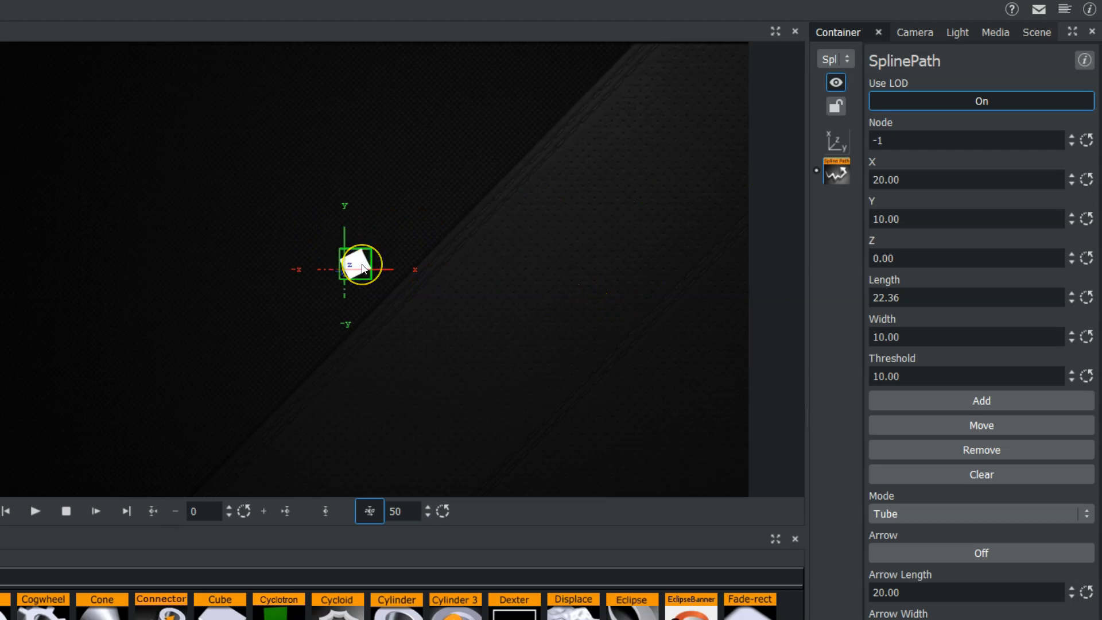
- Add a spline path node with Node set to 1 at X 40, Y 0, Z 0
{"action": "left_click", "coordinate": [1071, 137]}
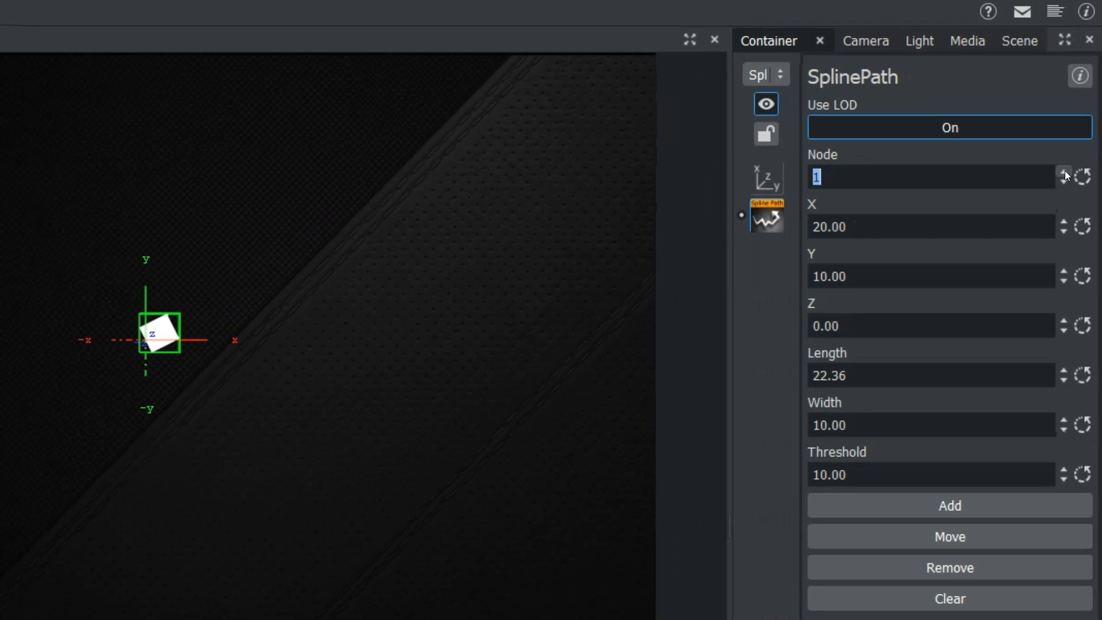
{"action": "left_click", "coordinate": [908, 230]}
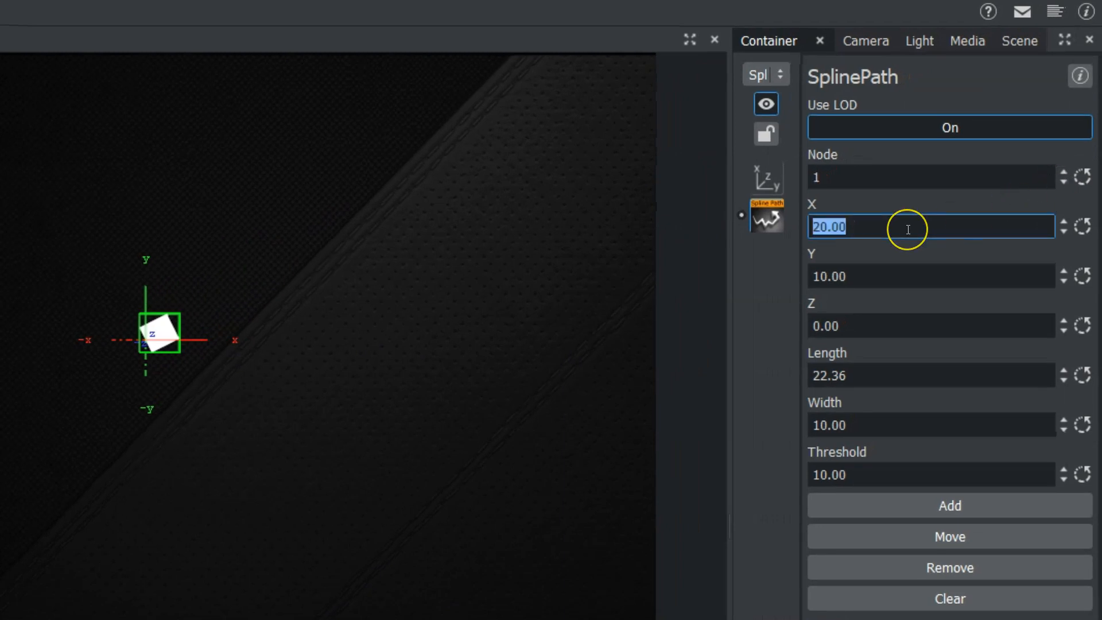
{"action": "type", "text": "40"}
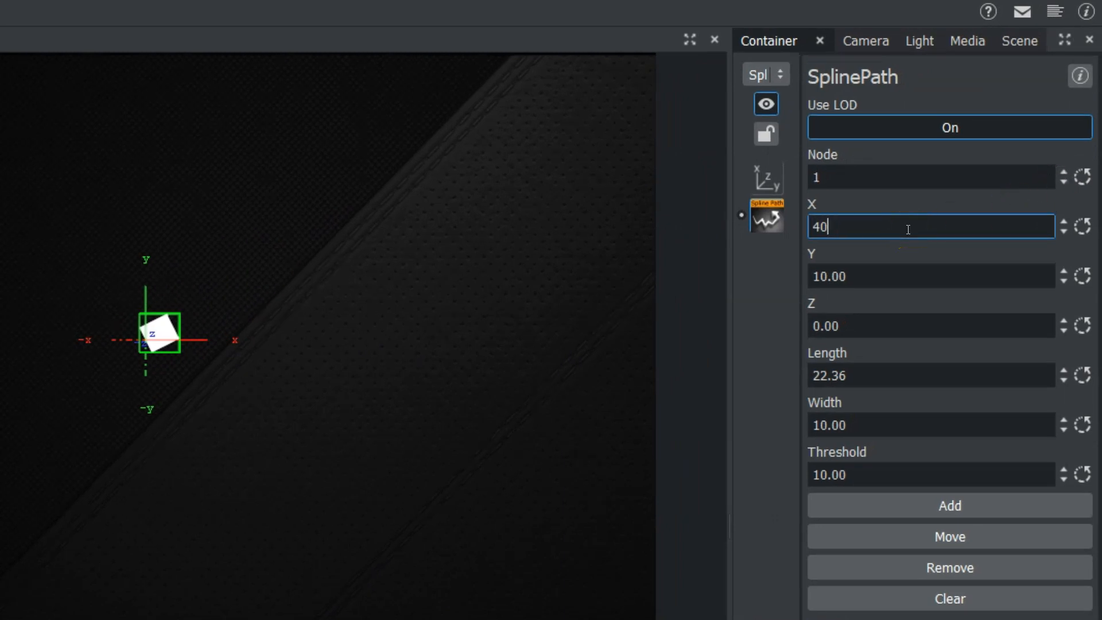
{"action": "key", "text": "Return"}
{"action": "left_click", "coordinate": [885, 268]}
{"action": "type", "text": "0.00"}
{"action": "left_click", "coordinate": [886, 277]}
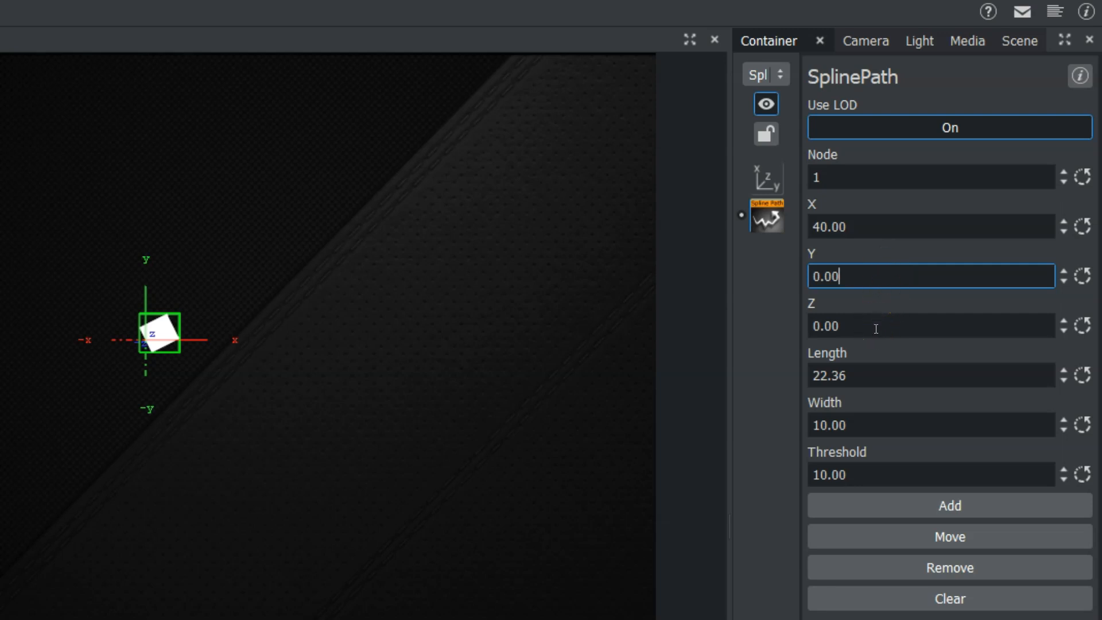
{"action": "left_click", "coordinate": [935, 509]}
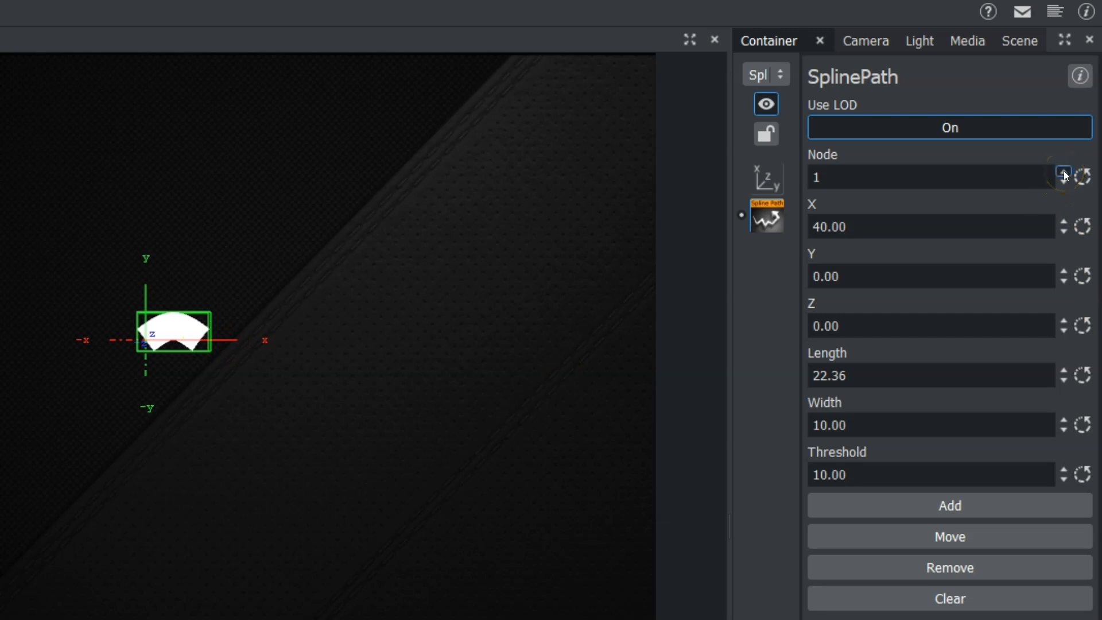
- Add a spline path node with Node set to 2 at X 80, Y -20, Z 10
{"action": "left_click", "coordinate": [881, 228]}
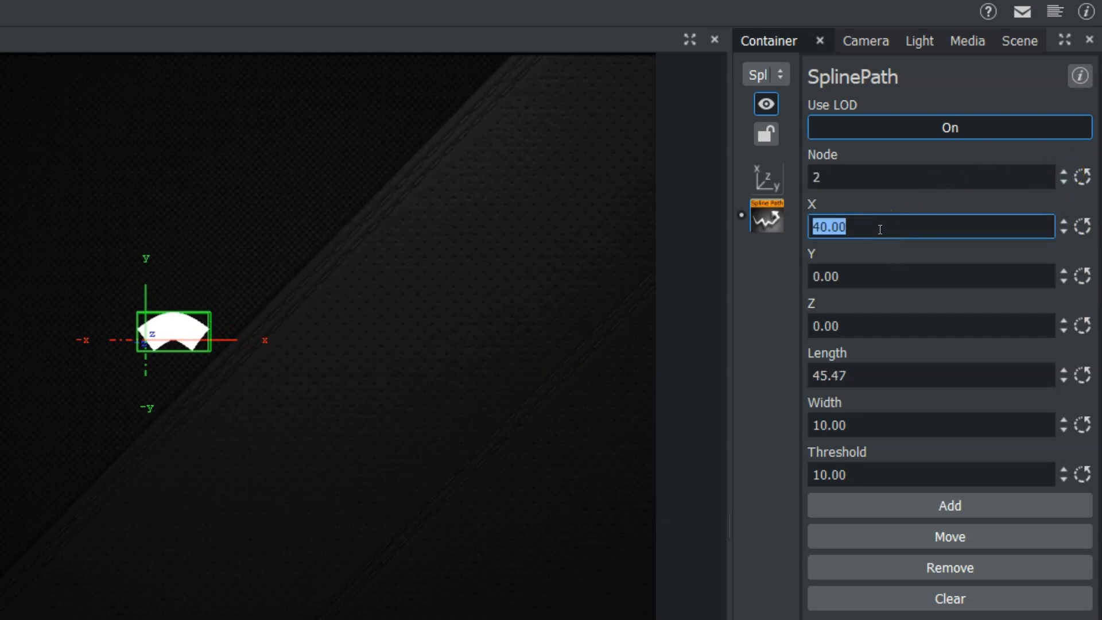
{"action": "type", "text": "80"}
{"action": "key", "text": "Return"}
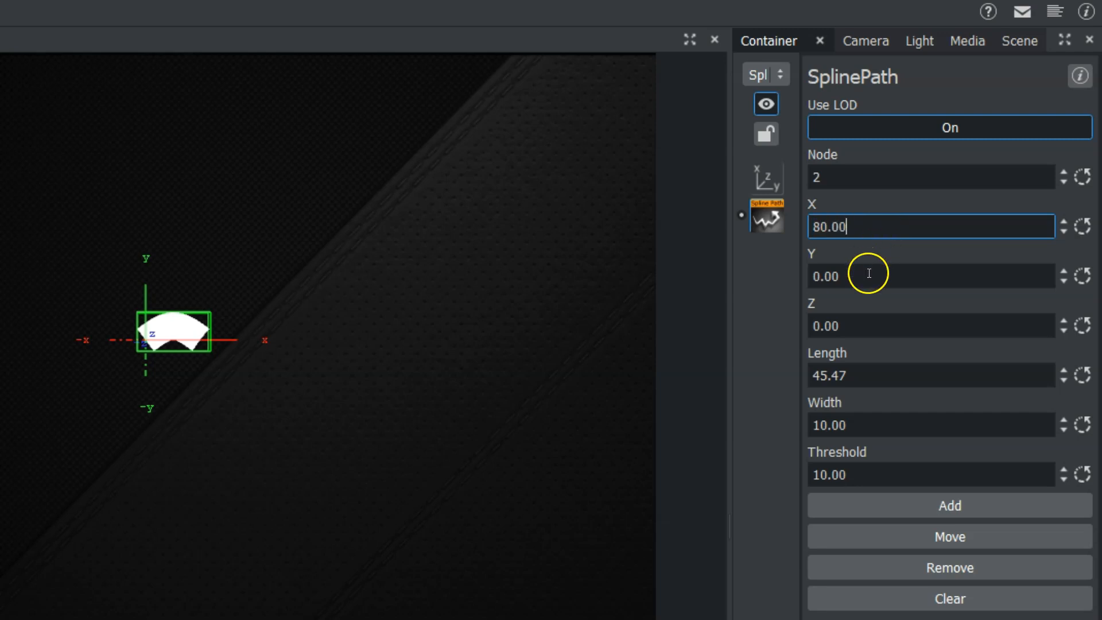
{"action": "left_click", "coordinate": [869, 273]}
{"action": "type", "text": "-20"}
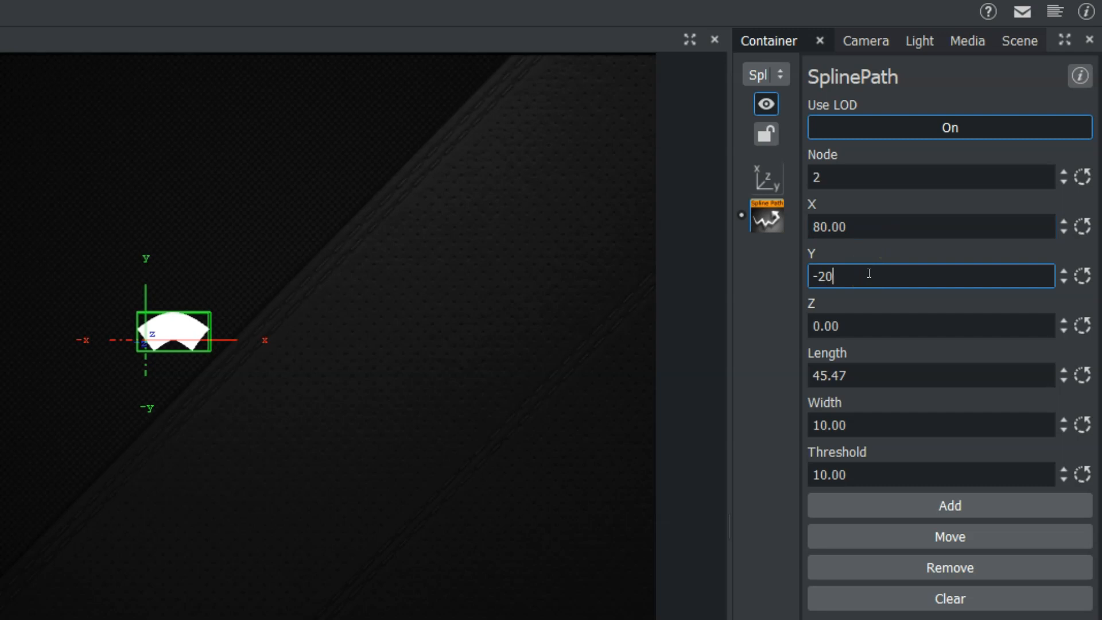
{"action": "key", "text": "Return"}
{"action": "left_click", "coordinate": [864, 327]}
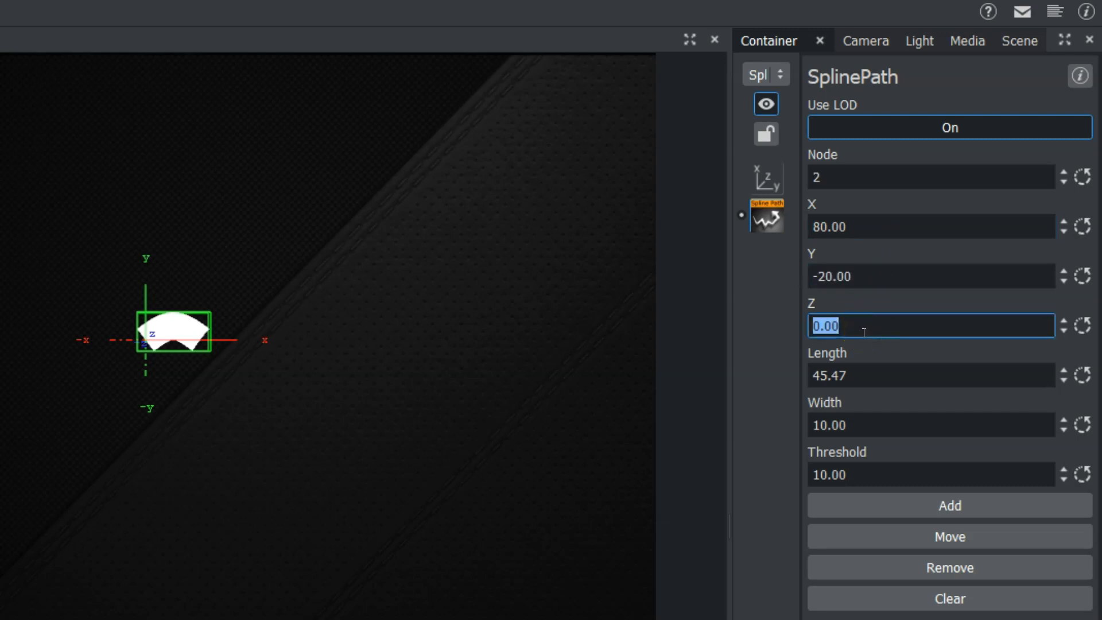
{"action": "type", "text": "10"}
{"action": "key", "text": "Return"}
{"action": "left_click", "coordinate": [877, 505]}
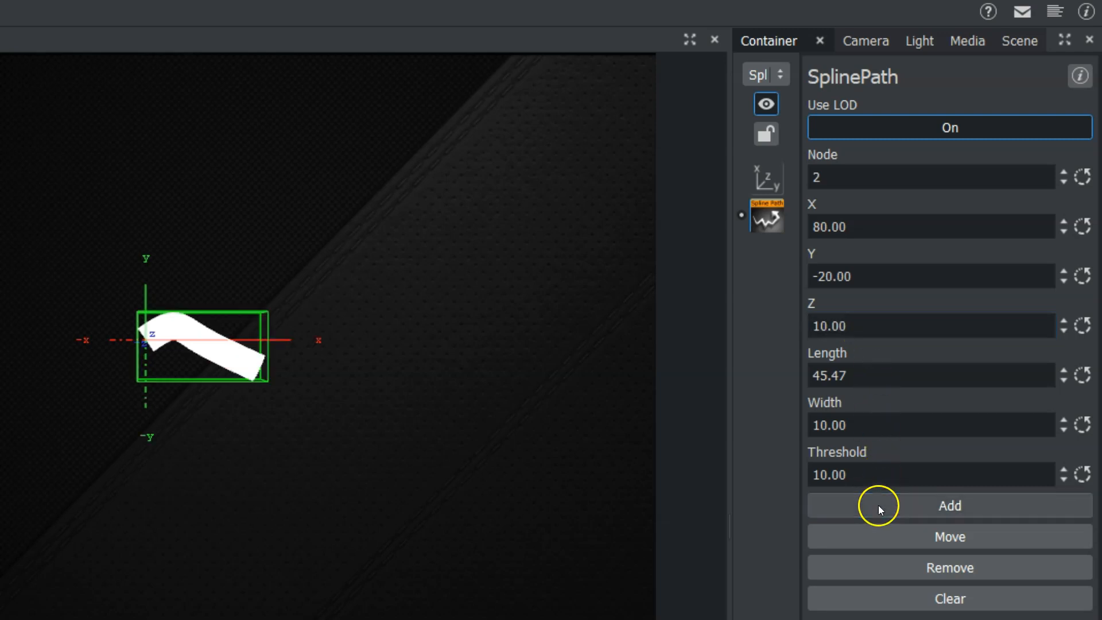
- Add a spline path node with Node set to 3 at X 150, Y -20, Z 0
{"action": "left_click", "coordinate": [1061, 171]}
{"action": "left_click", "coordinate": [902, 223]}
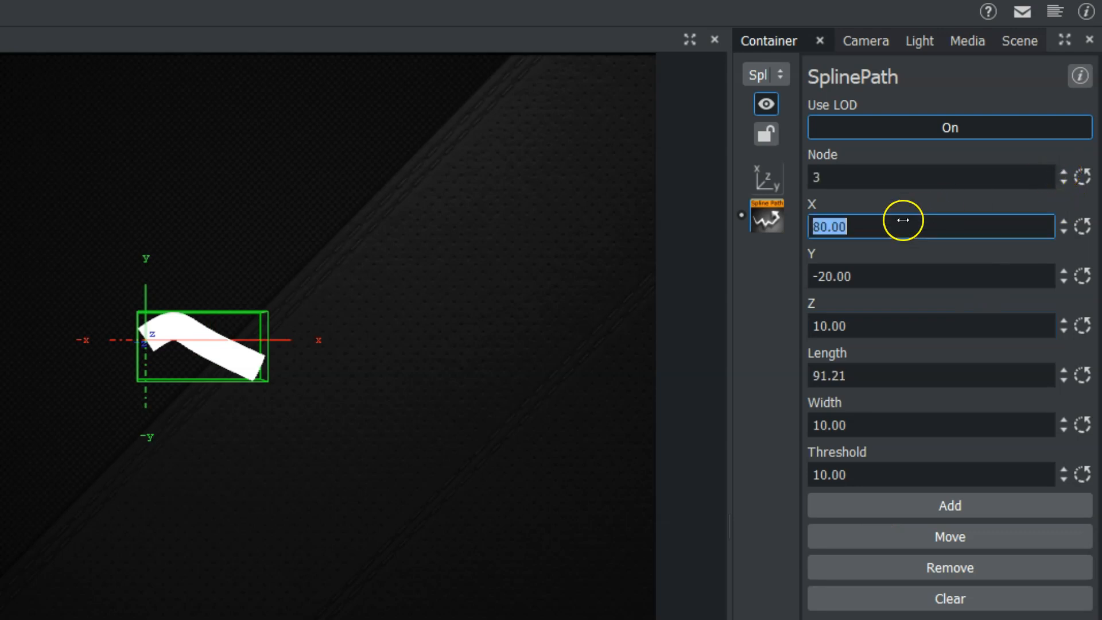
{"action": "type", "text": "150"}
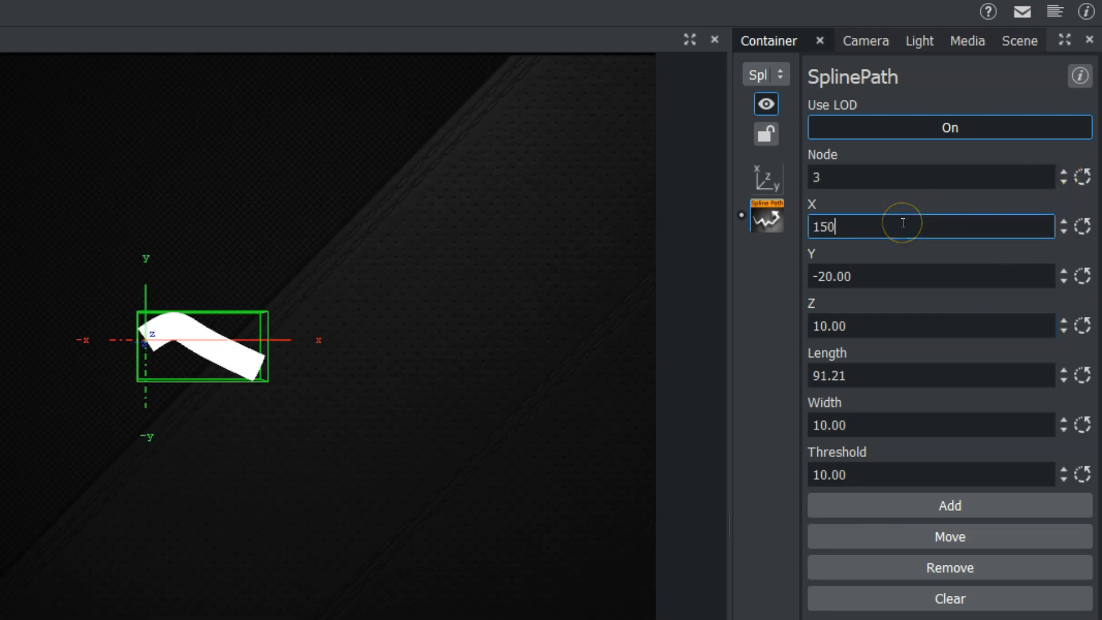
{"action": "left_click", "coordinate": [866, 278]}
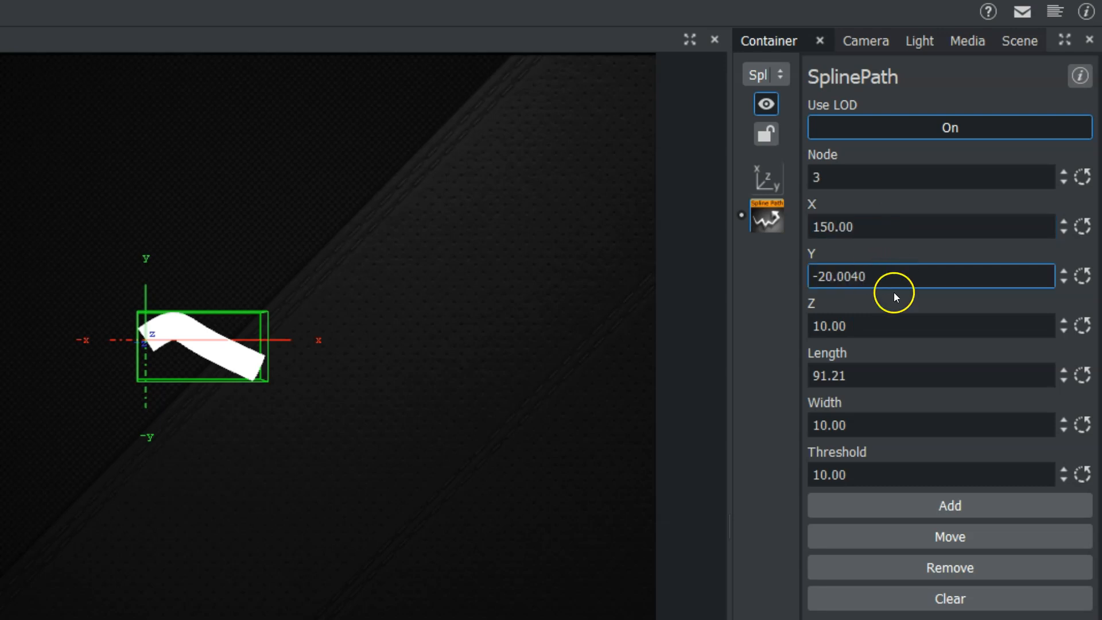
{"action": "left_click", "coordinate": [876, 334]}
{"action": "type", "text": "0"}
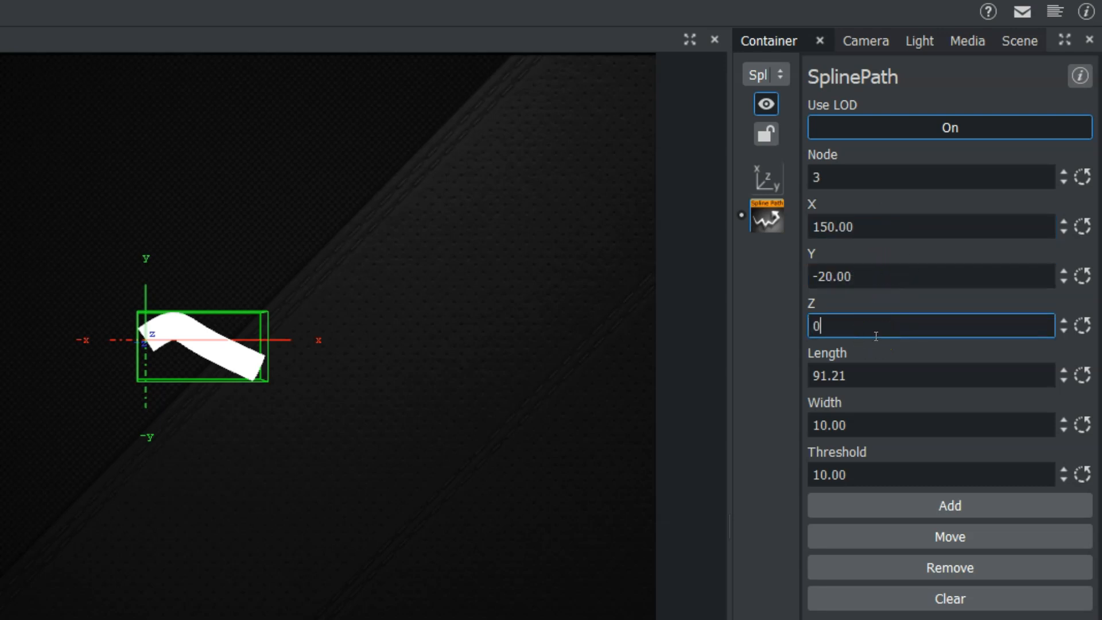
{"action": "left_click", "coordinate": [901, 510]}
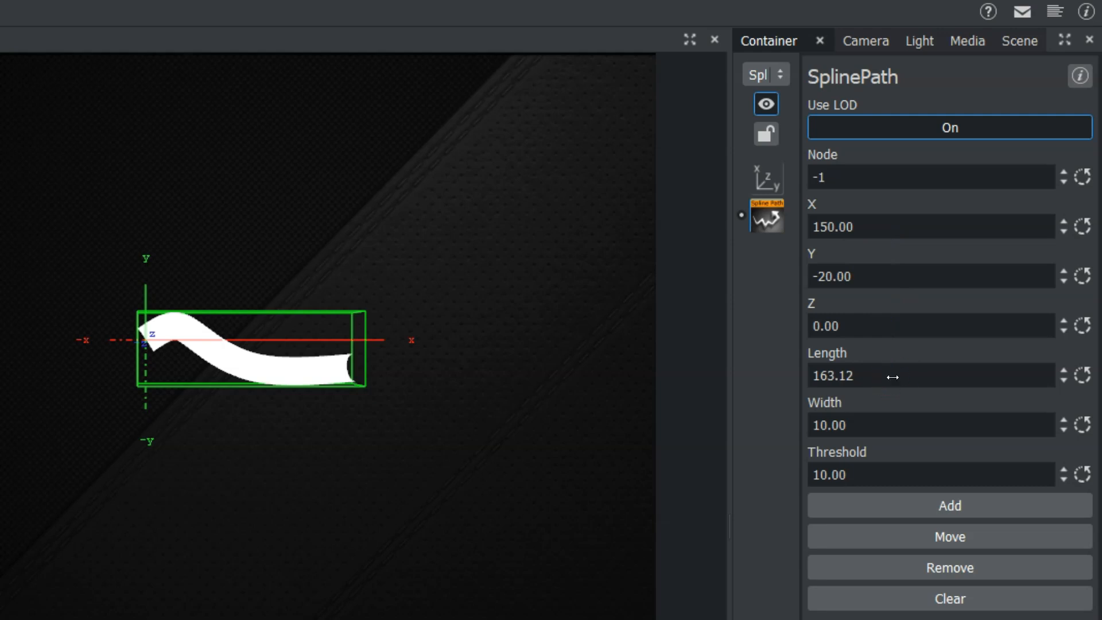
- Try out different Length, Width and Threshold values on the spline path, resetting the threshold to its default
{"action": "left_click_drag", "start_coordinate": [892, 377], "coordinate": [1096, 429]}
{"action": "left_click", "coordinate": [964, 381]}
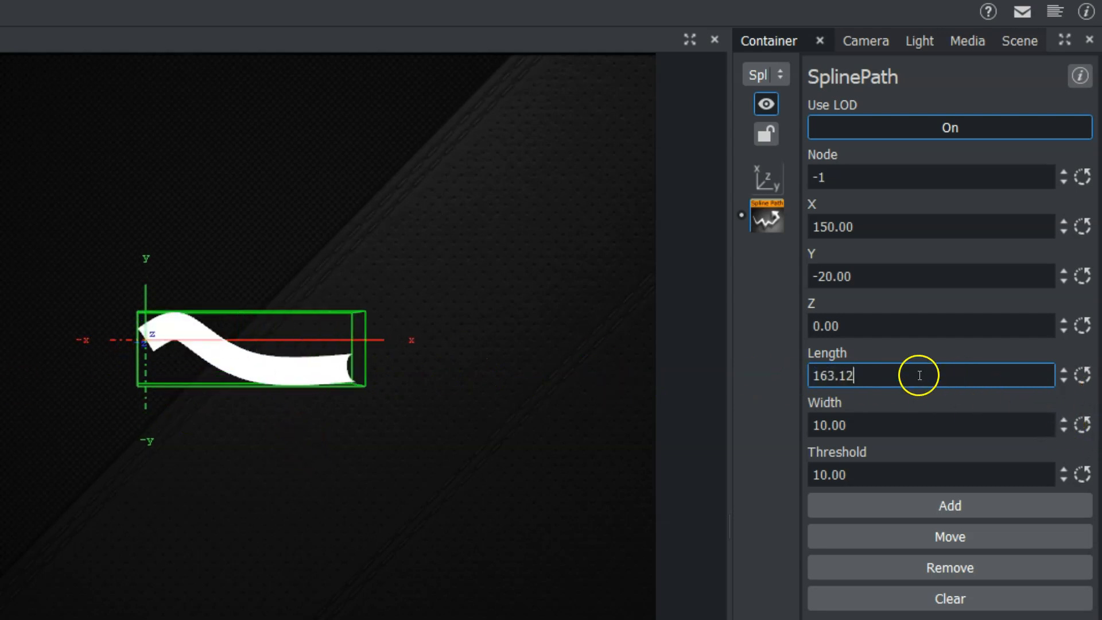
{"action": "left_click_drag", "start_coordinate": [871, 425], "coordinate": [577, 422]}
{"action": "left_click_drag", "start_coordinate": [930, 421], "coordinate": [610, 423]}
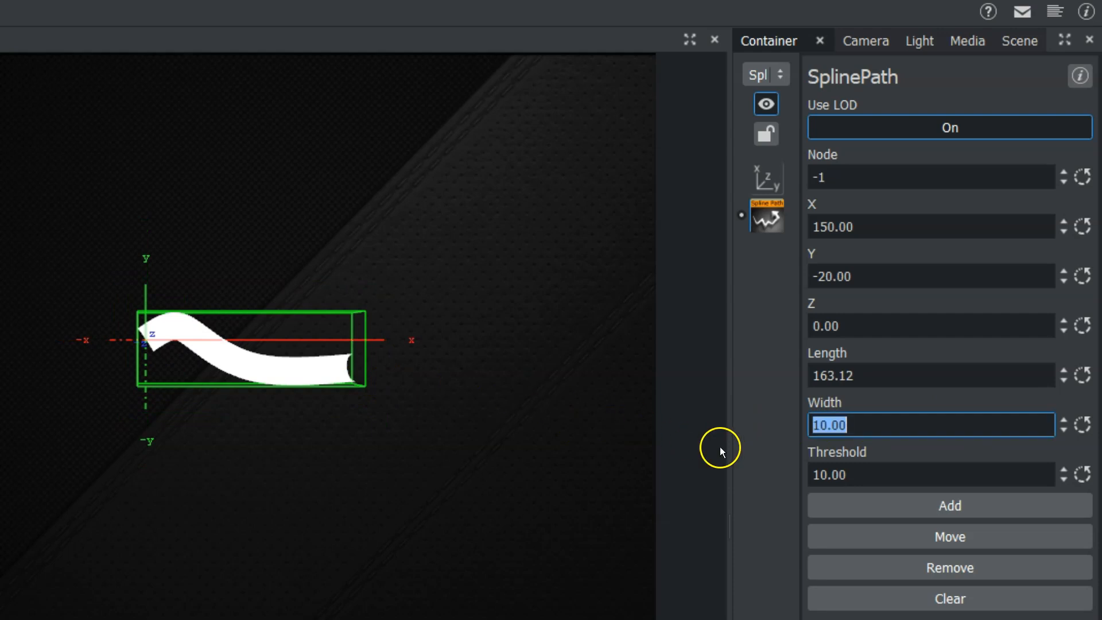
{"action": "left_click_drag", "start_coordinate": [853, 477], "coordinate": [733, 480]}
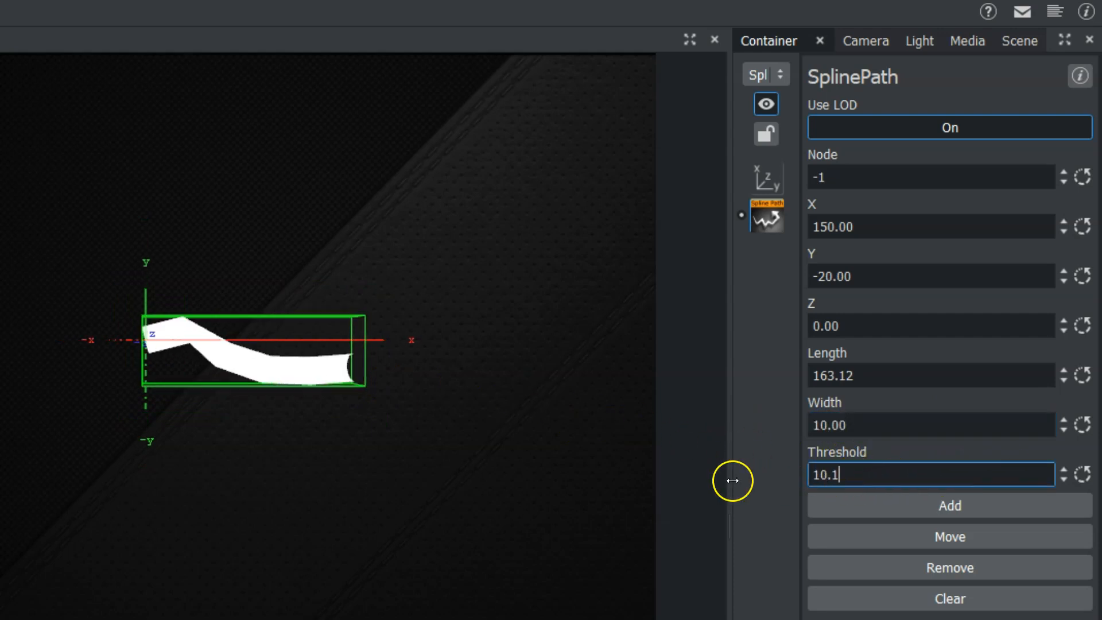
{"action": "left_click", "coordinate": [1079, 476]}
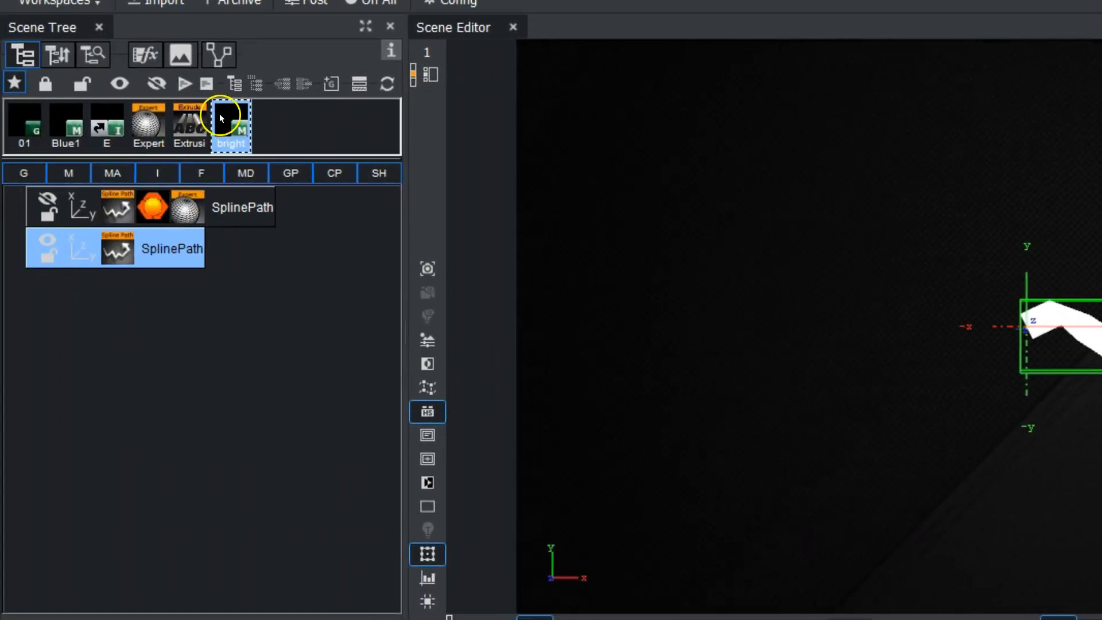
- Apply the "bright" material to the visible SplinePath container
{"action": "left_click_drag", "start_coordinate": [219, 114], "coordinate": [189, 249]}
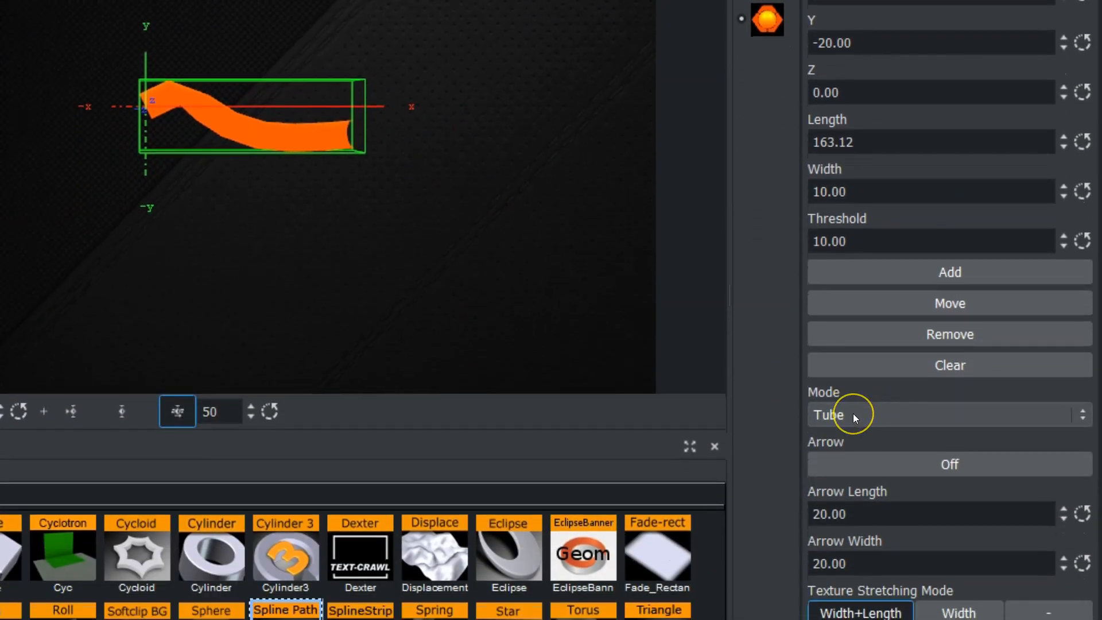
- Try the Band XY, Band XZ and Band YZ modes on the spline path and return it to Tube
{"action": "left_click", "coordinate": [853, 414]}
{"action": "left_click", "coordinate": [853, 452]}
{"action": "left_click", "coordinate": [867, 414]}
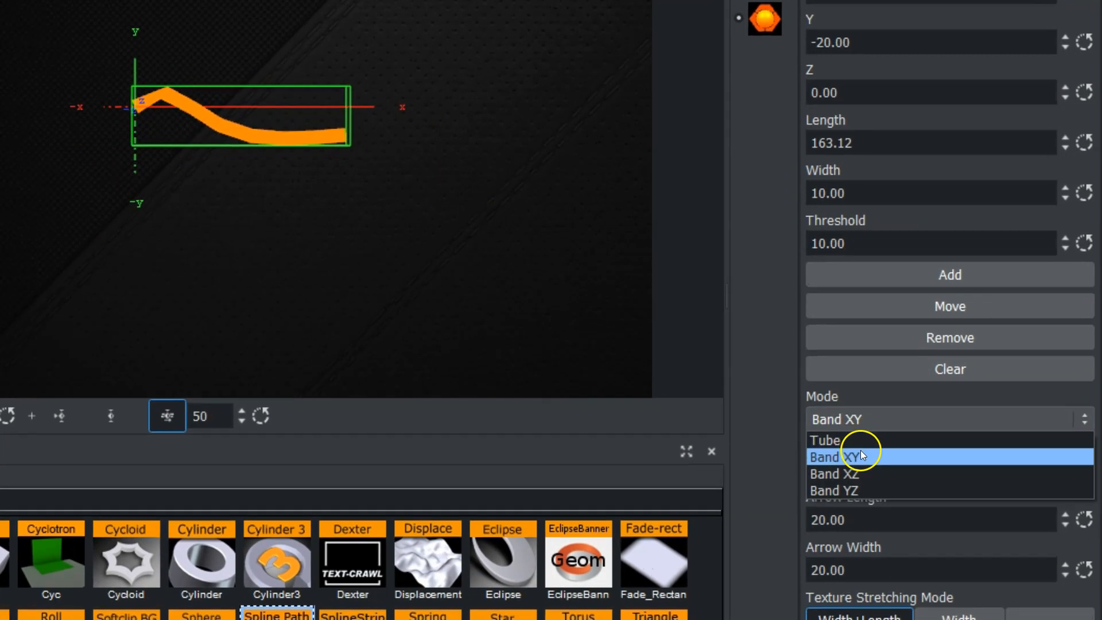
{"action": "left_click", "coordinate": [838, 472]}
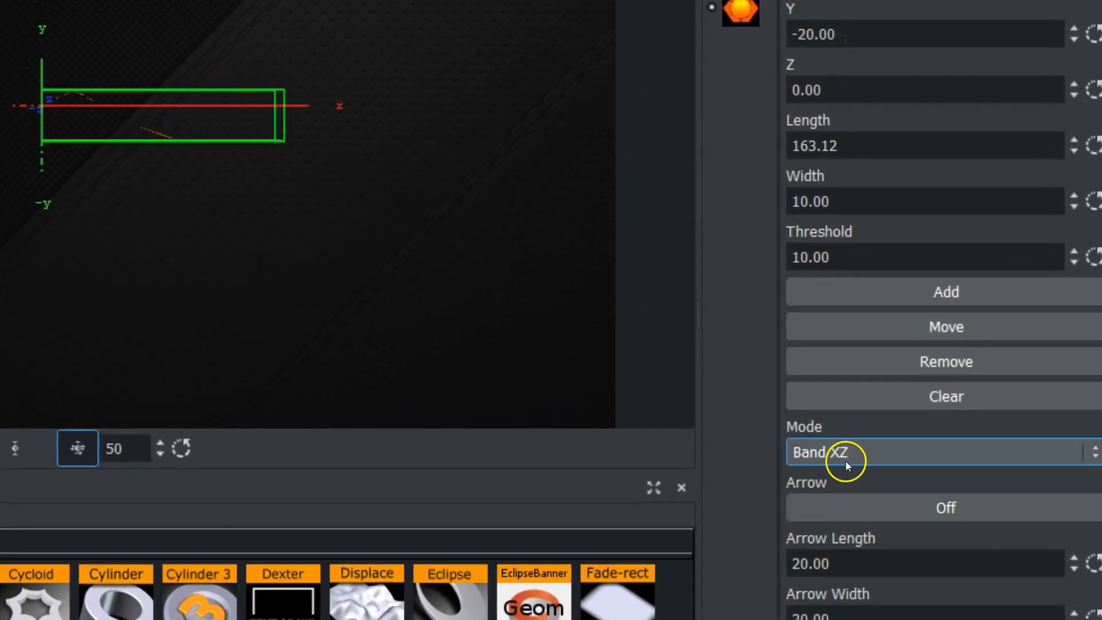
{"action": "left_click", "coordinate": [845, 460]}
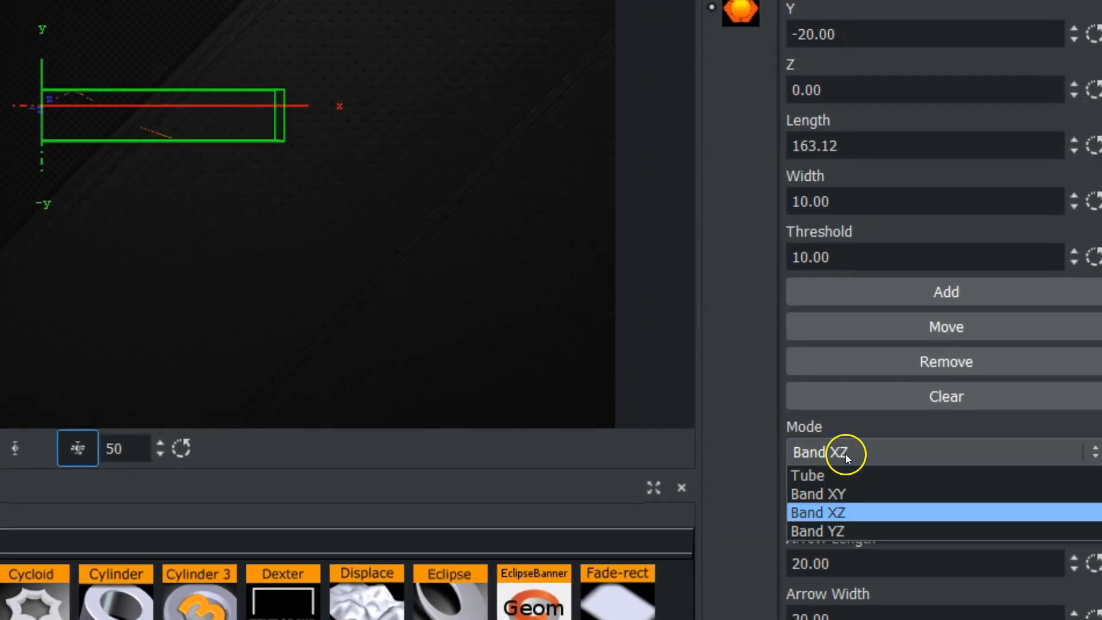
{"action": "left_click", "coordinate": [842, 526]}
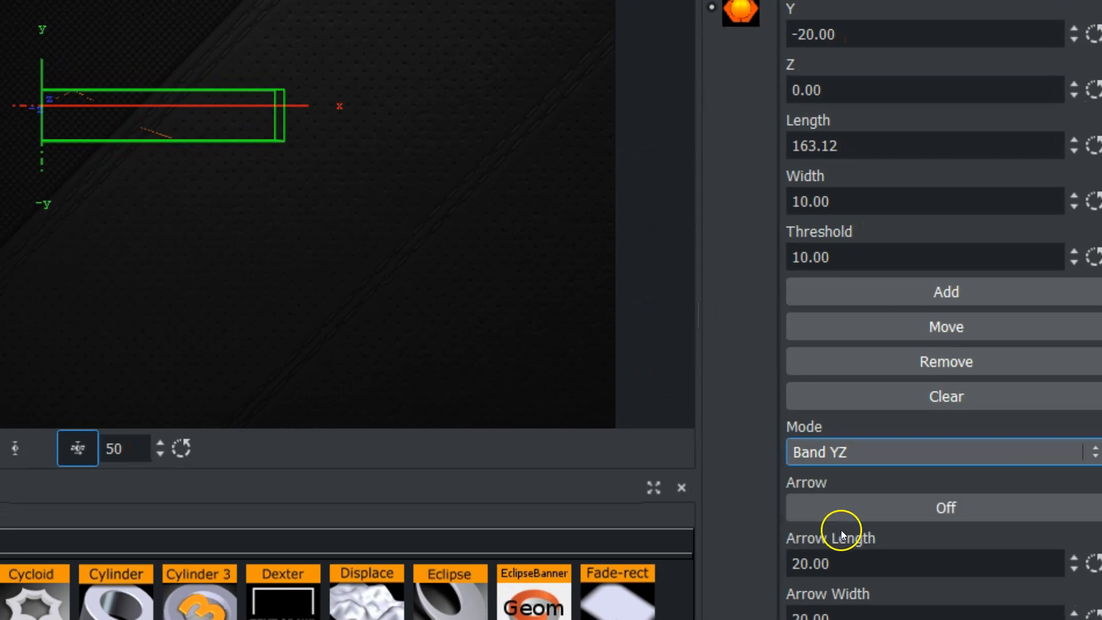
{"action": "left_click", "coordinate": [826, 453]}
{"action": "left_click", "coordinate": [825, 478]}
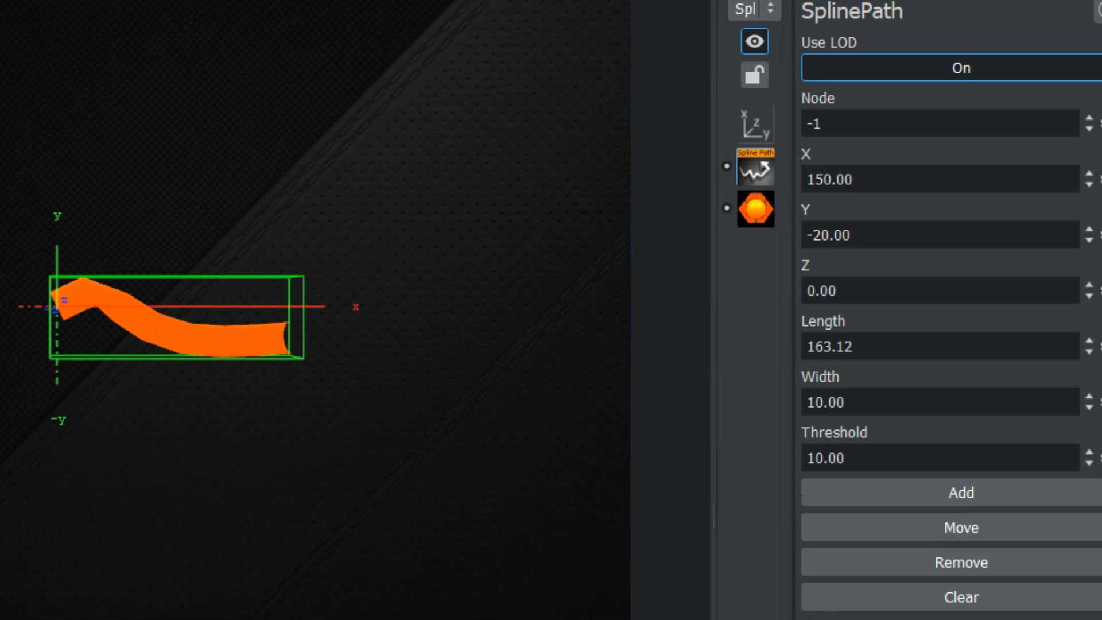
- Move node 1 of the spline path to X 150, Y -100, Z 0
{"action": "left_click", "coordinate": [1089, 118]}
{"action": "left_click", "coordinate": [872, 238]}
{"action": "double_click", "coordinate": [872, 238]}
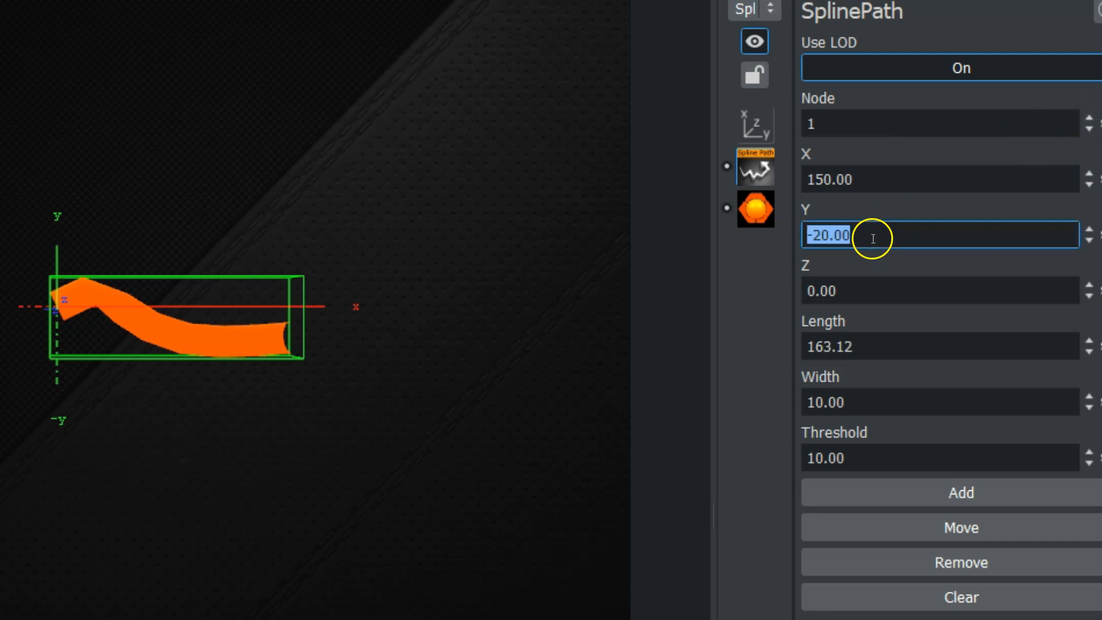
{"action": "type", "text": "-10"}
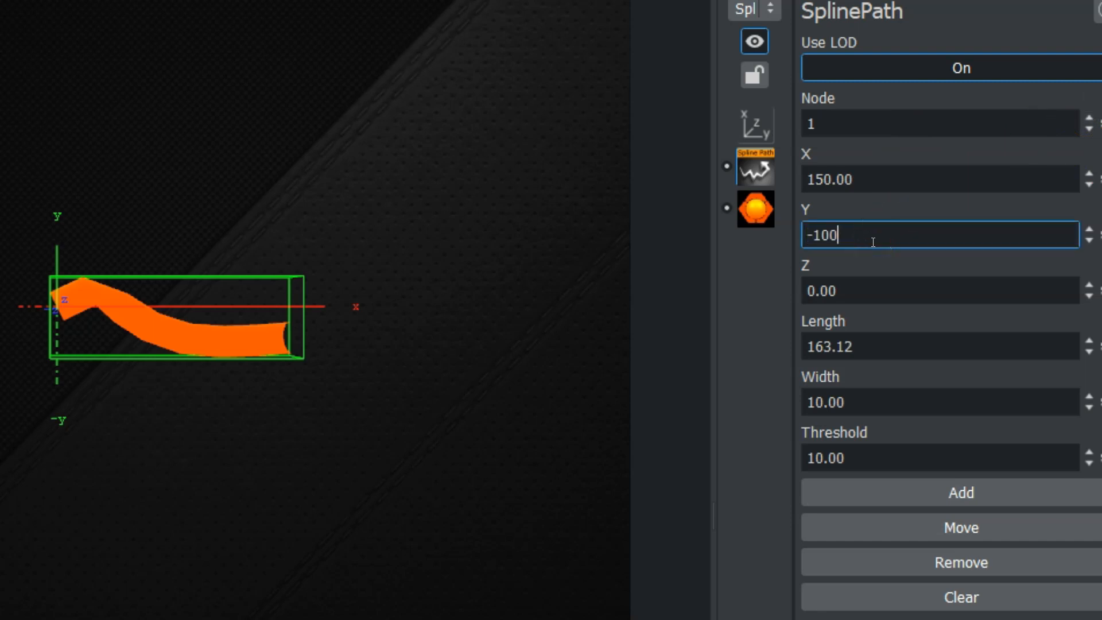
{"action": "left_click", "coordinate": [932, 521]}
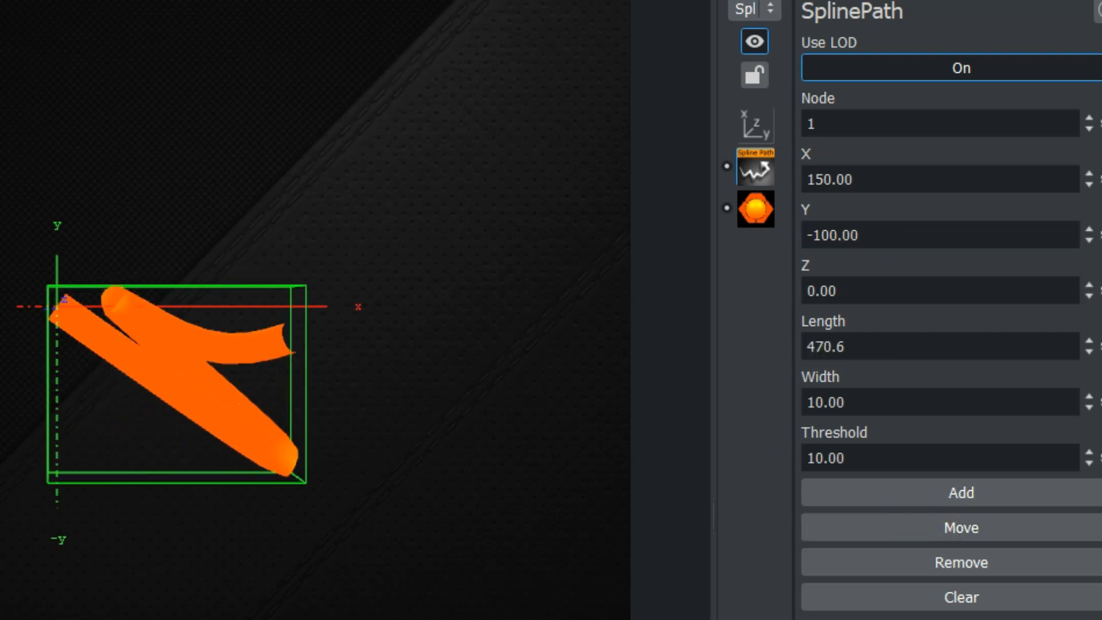
- Rotate the spline path container to -167 degrees about the Y axis
{"action": "left_click", "coordinate": [755, 122]}
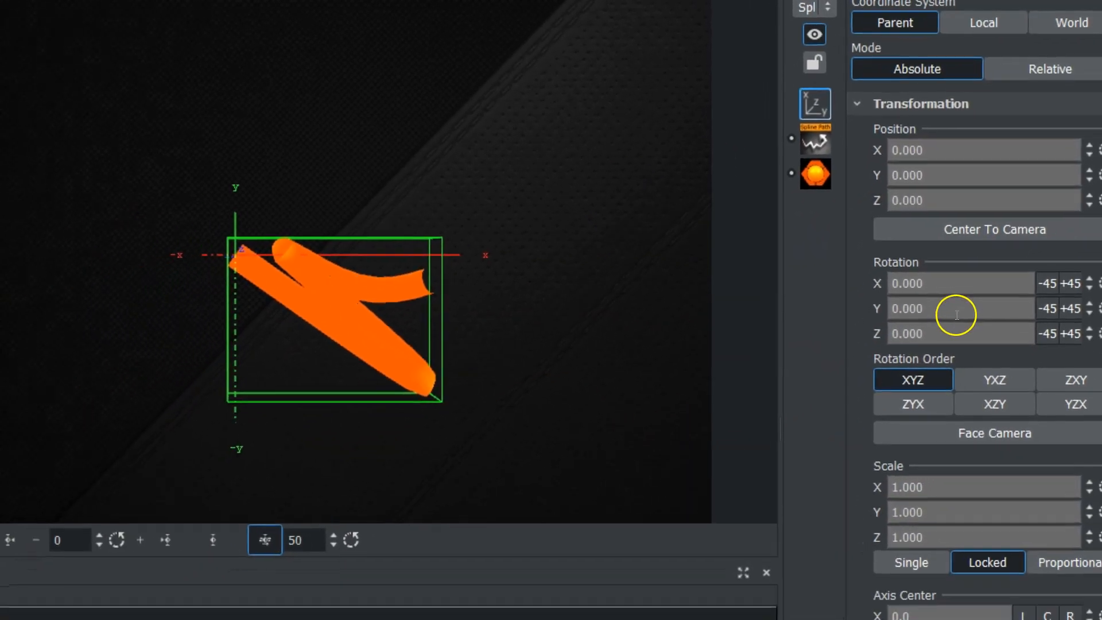
{"action": "left_click_drag", "start_coordinate": [924, 378], "coordinate": [904, 368]}
{"action": "left_click_drag", "start_coordinate": [937, 304], "coordinate": [787, 308]}
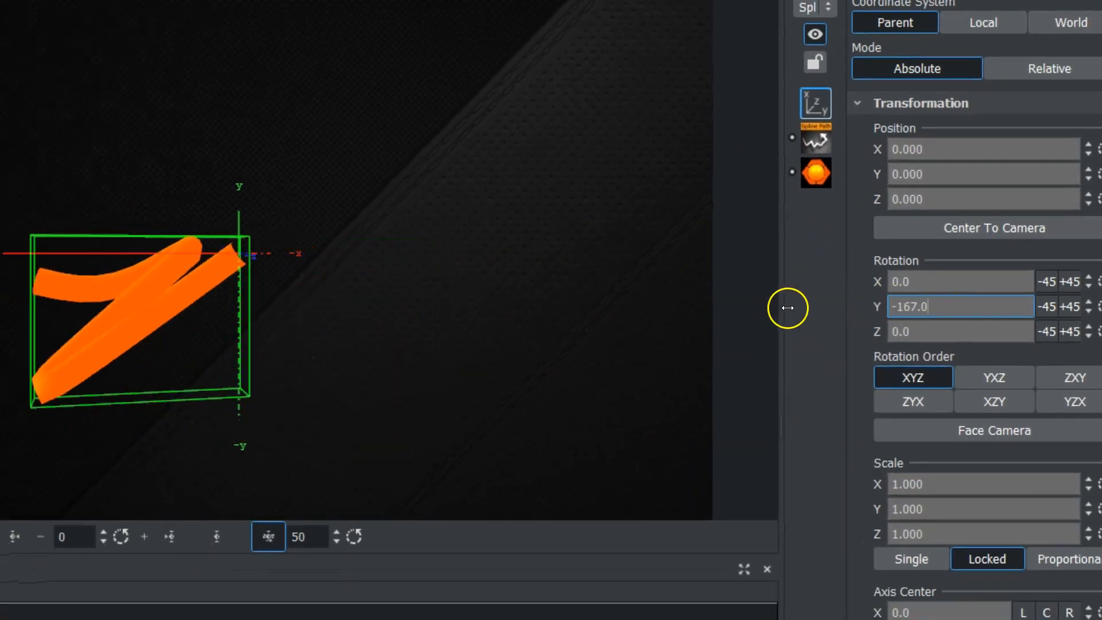
- Turn on the Arrow option in the spline path's geometry settings
{"action": "left_click", "coordinate": [816, 136]}
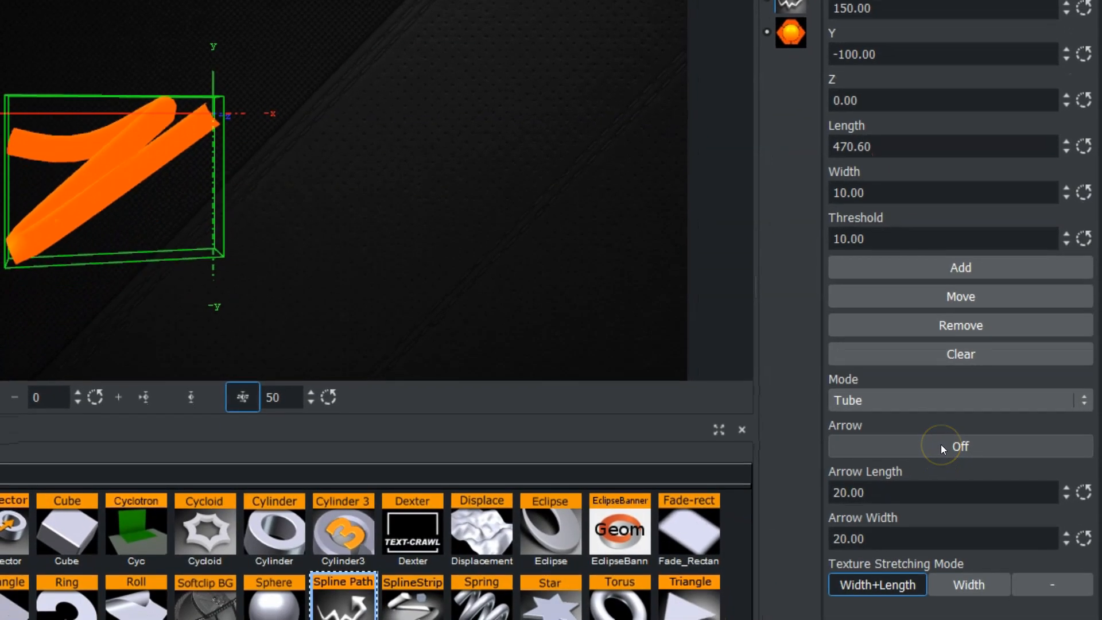
{"action": "left_click", "coordinate": [951, 444]}
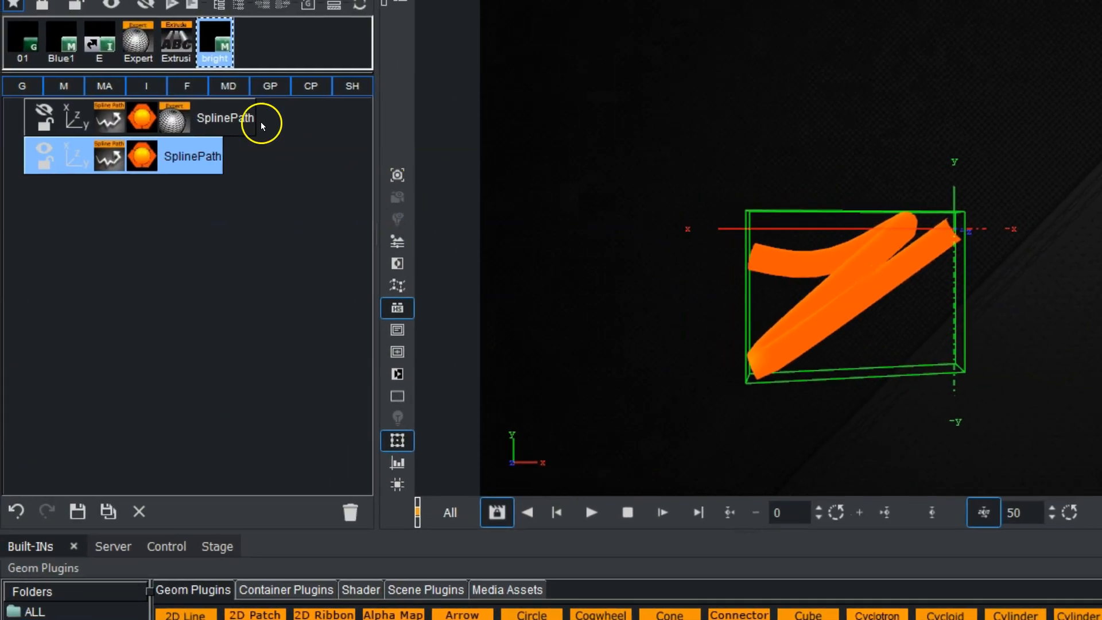
- Add the Expert plugin with Twosided Lighting on to the visible SplinePath container and turn the container slightly about the Y axis
{"action": "left_click_drag", "start_coordinate": [128, 48], "coordinate": [167, 166]}
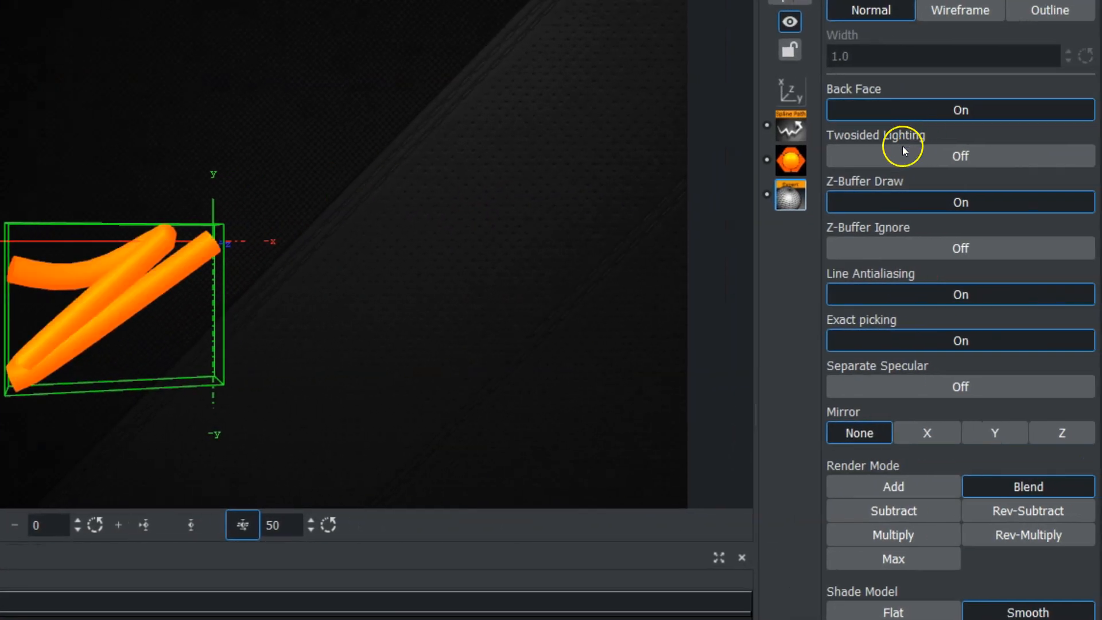
{"action": "left_click", "coordinate": [896, 153]}
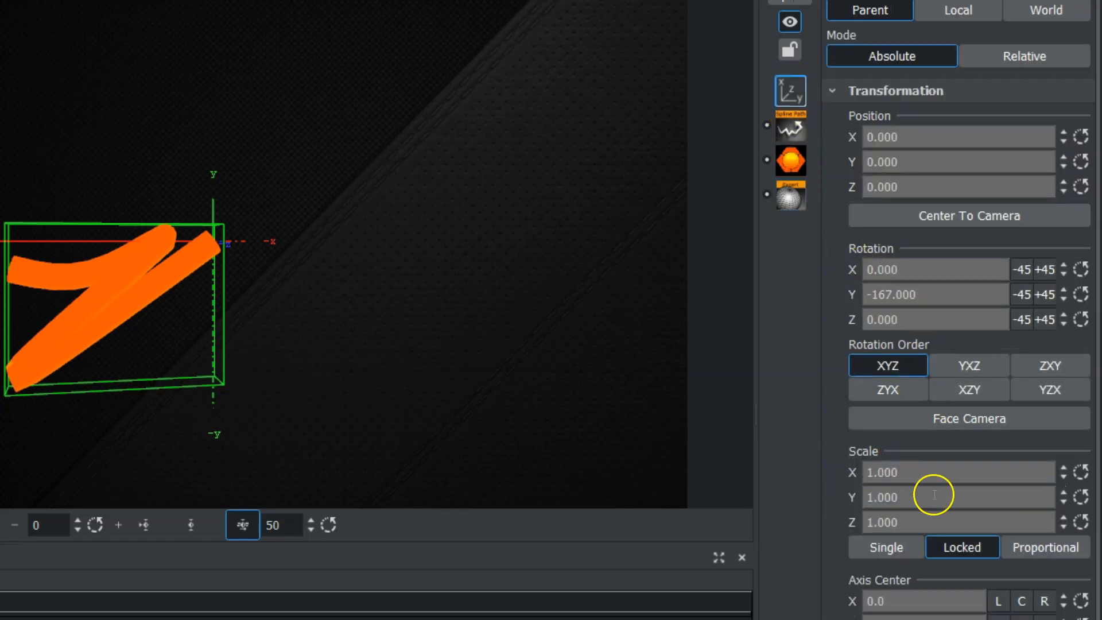
{"action": "left_click_drag", "start_coordinate": [928, 310], "coordinate": [905, 295]}
- Try the Band XY, Band XZ and Band YZ modes on the arrowed spline path and settle on Band XY
{"action": "left_click", "coordinate": [795, 130]}
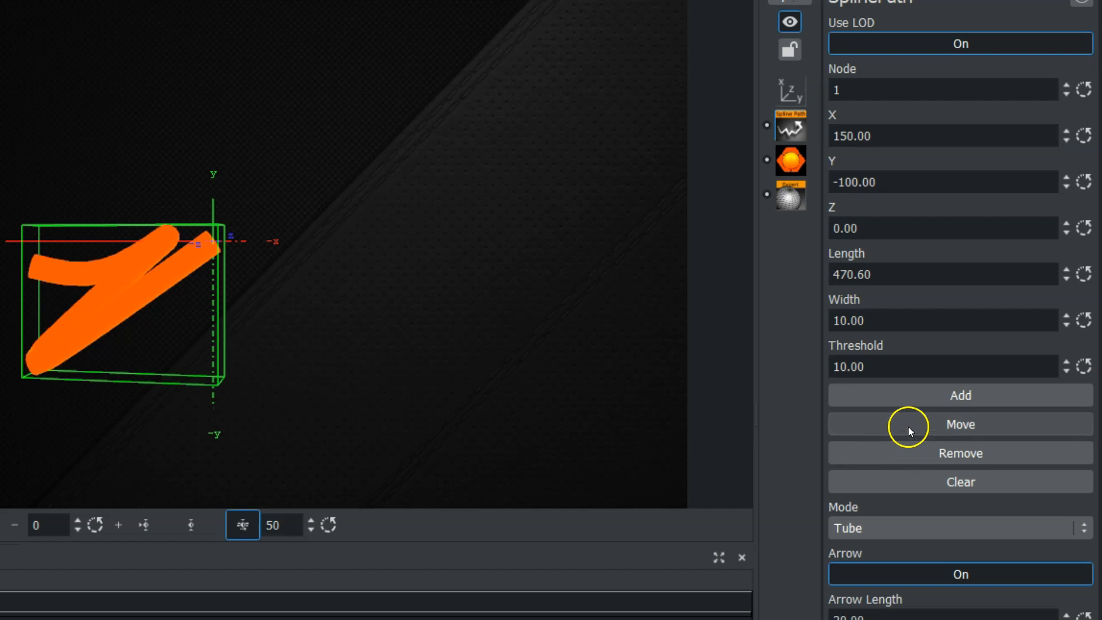
{"action": "left_click", "coordinate": [891, 525]}
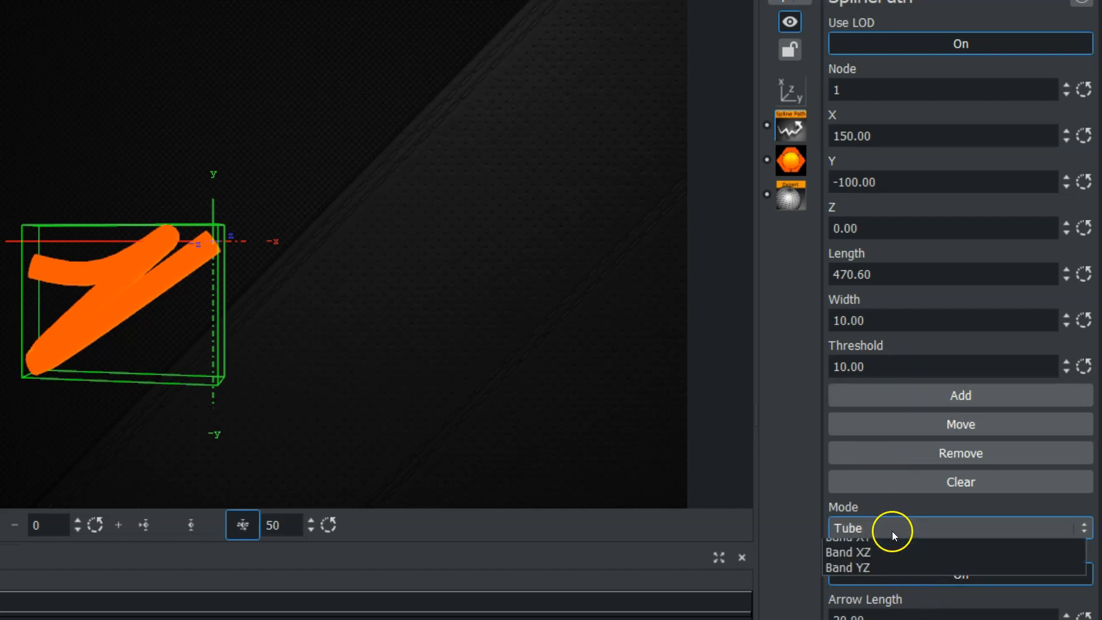
{"action": "left_click", "coordinate": [875, 555]}
{"action": "left_click", "coordinate": [878, 527]}
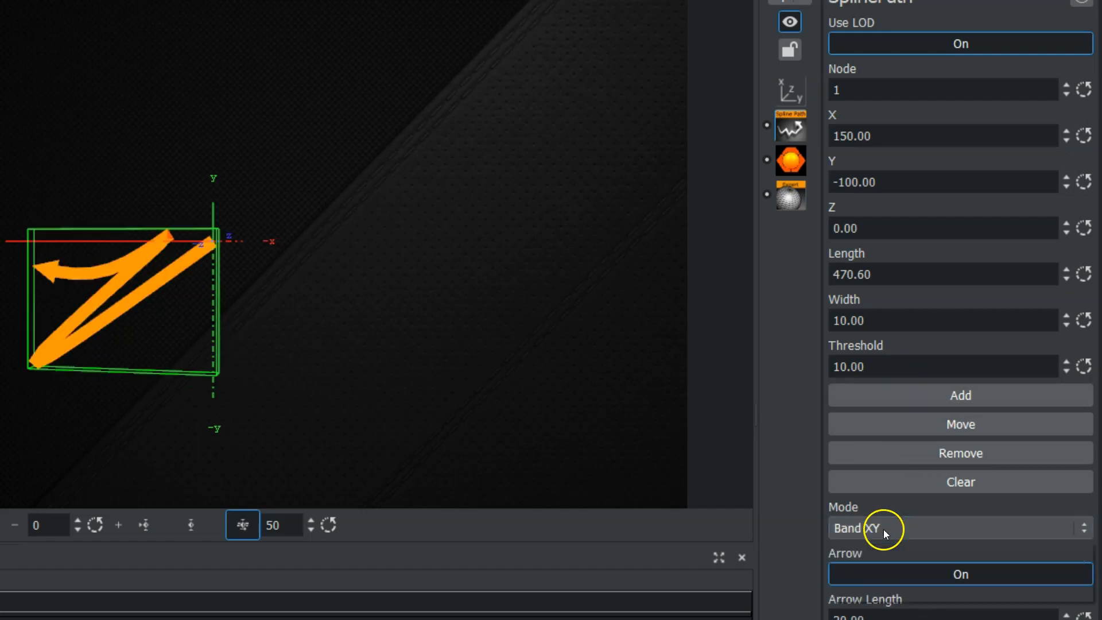
{"action": "left_click", "coordinate": [878, 577]}
{"action": "left_click", "coordinate": [880, 527]}
{"action": "left_click", "coordinate": [876, 593]}
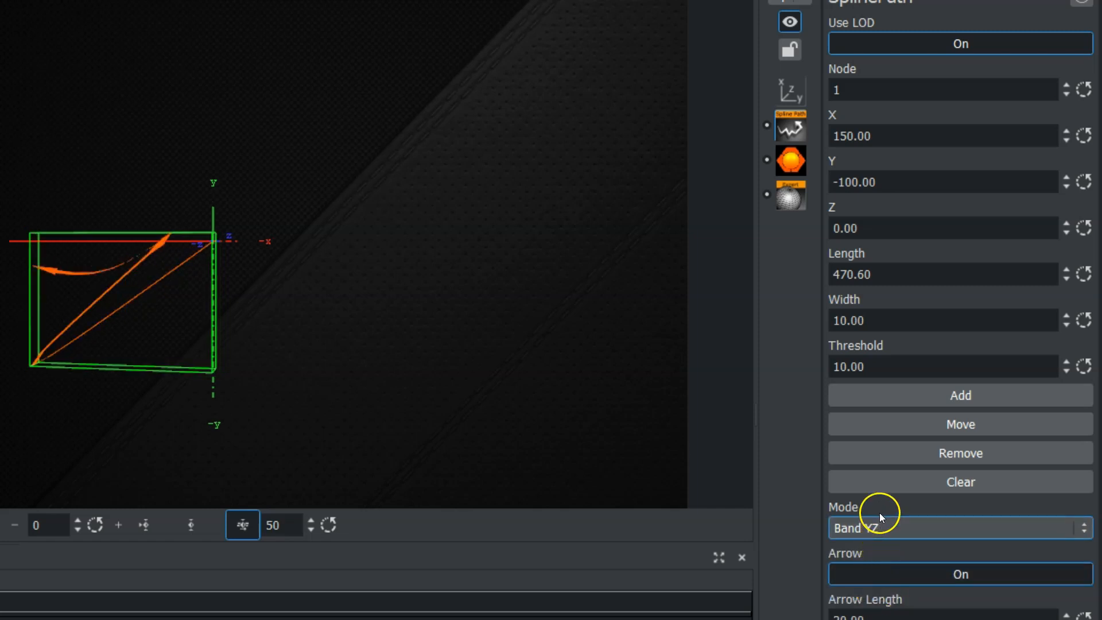
{"action": "left_click", "coordinate": [872, 527]}
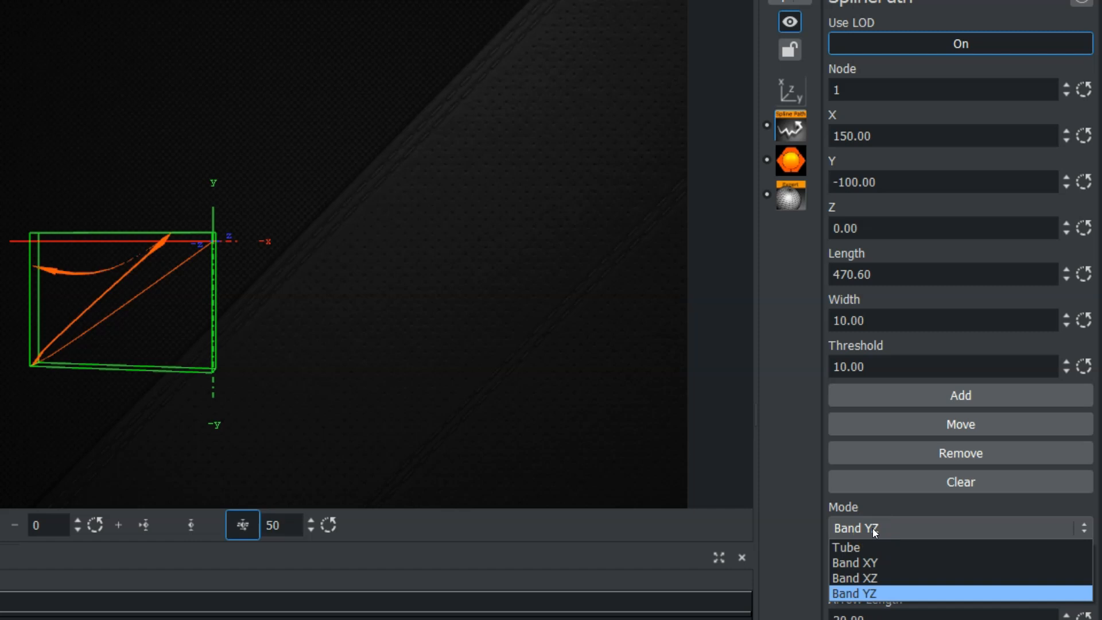
{"action": "left_click", "coordinate": [882, 563]}
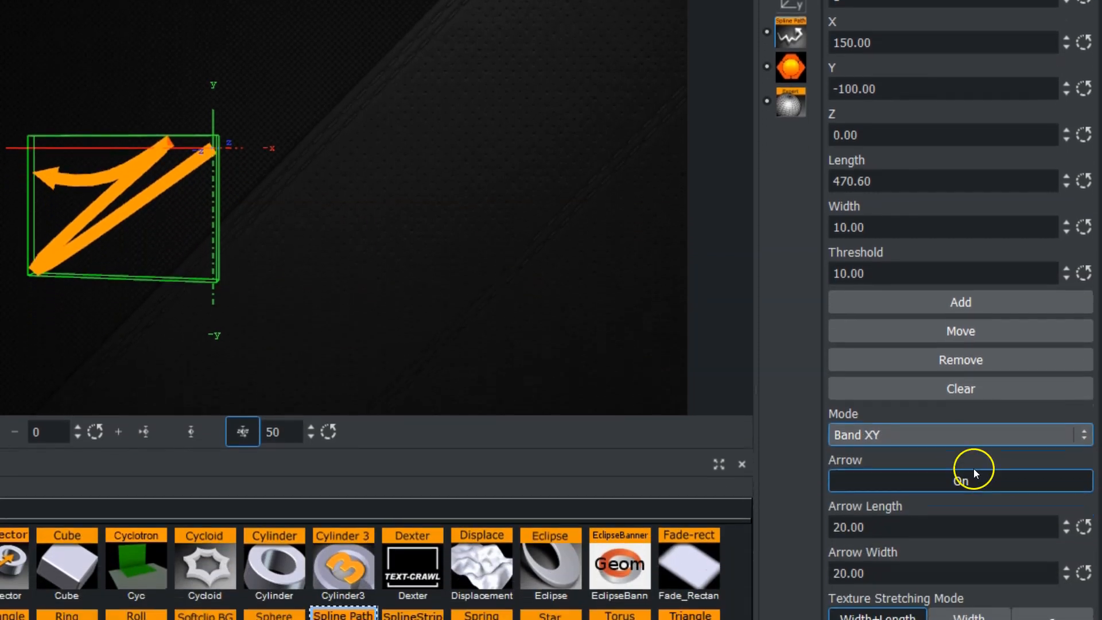
- Increase the spline path's Arrow Length to 48.2
{"action": "left_click", "coordinate": [1065, 274]}
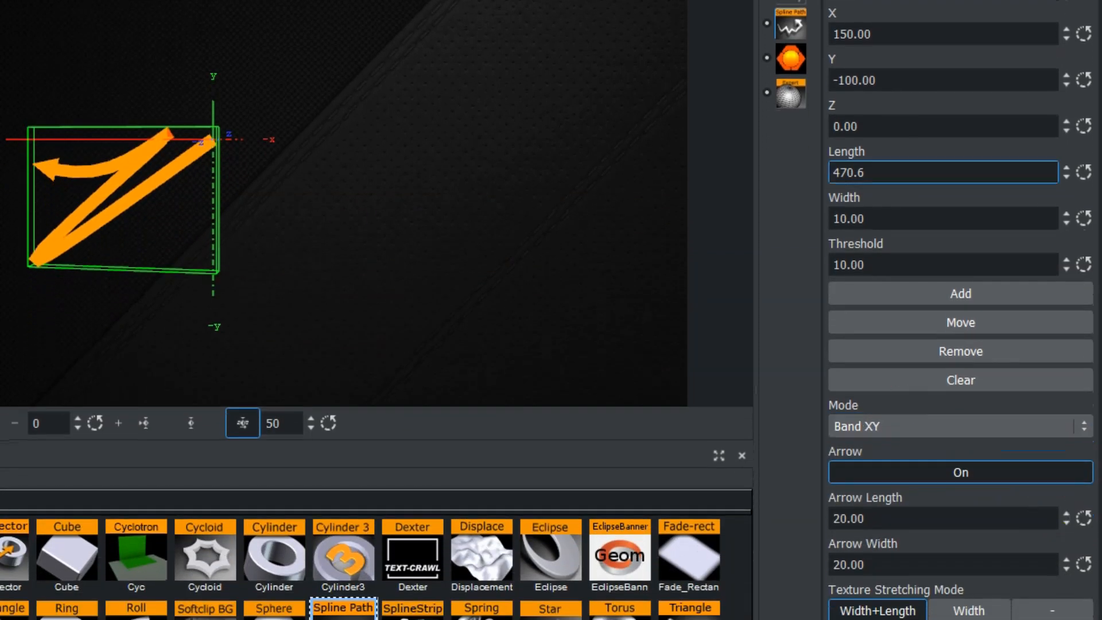
{"action": "left_click", "coordinate": [918, 518]}
{"action": "left_click_drag", "start_coordinate": [1066, 518], "coordinate": [955, 514]}
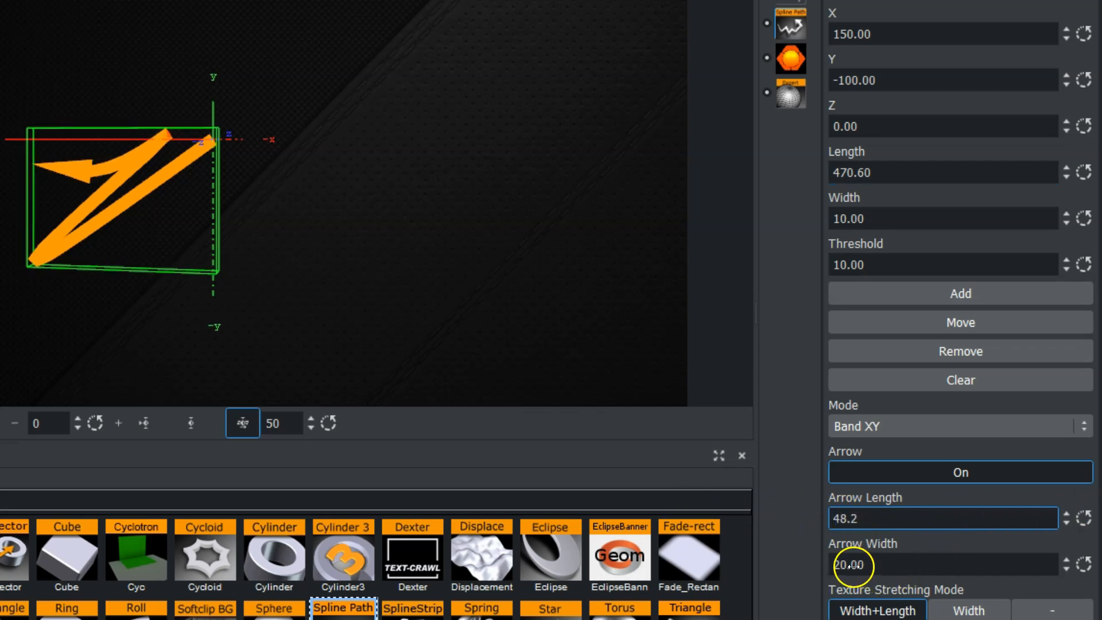